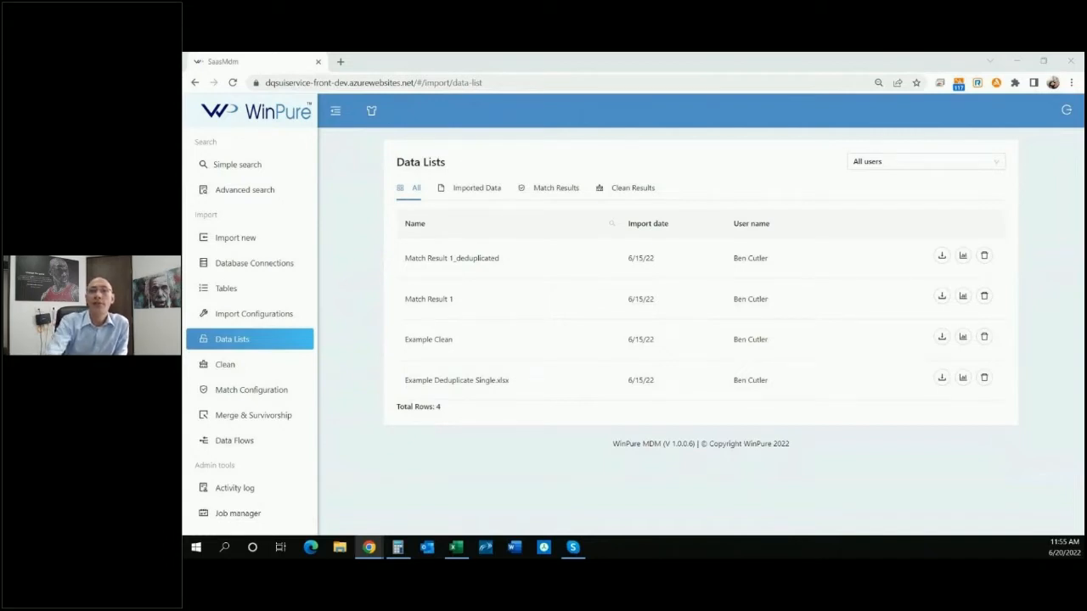
Preview the Example Deduplicate Single.xlsx and Example Clean data lists, closing each preview.
left_click(448, 386)
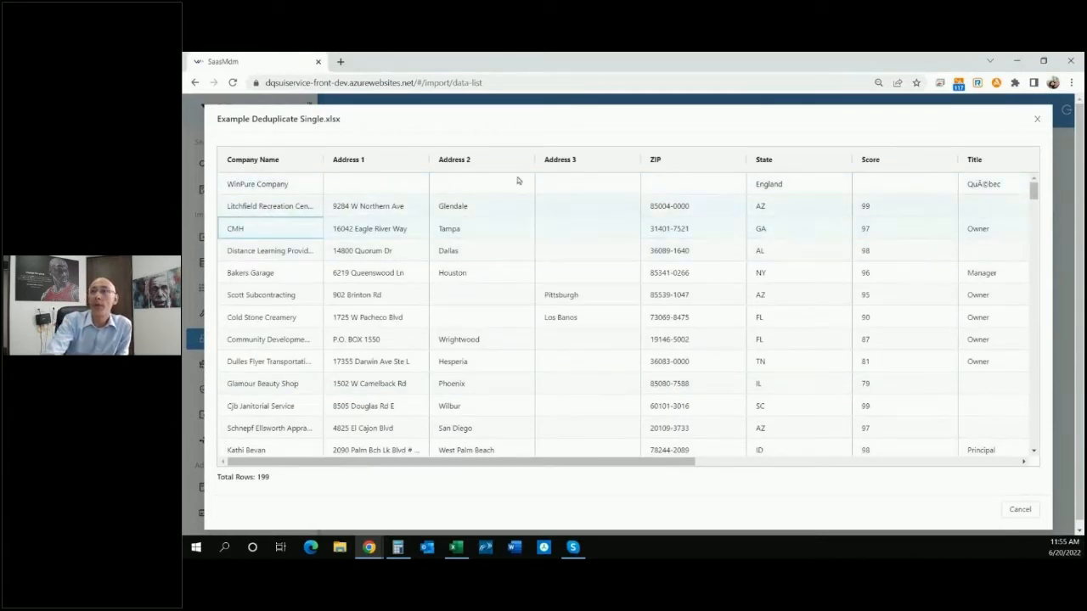
left_click(1037, 123)
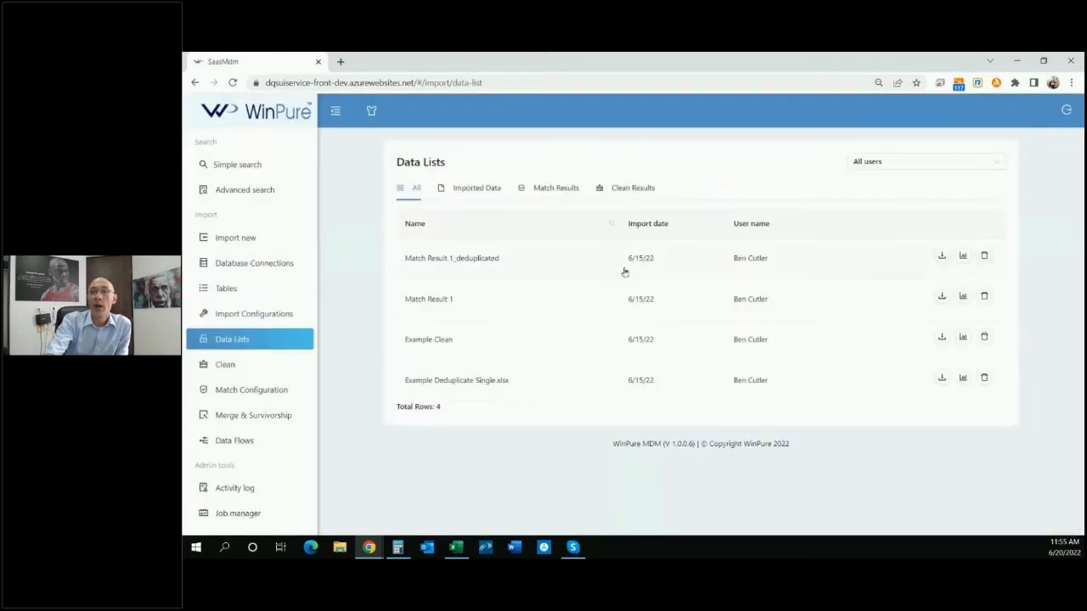
left_click(488, 342)
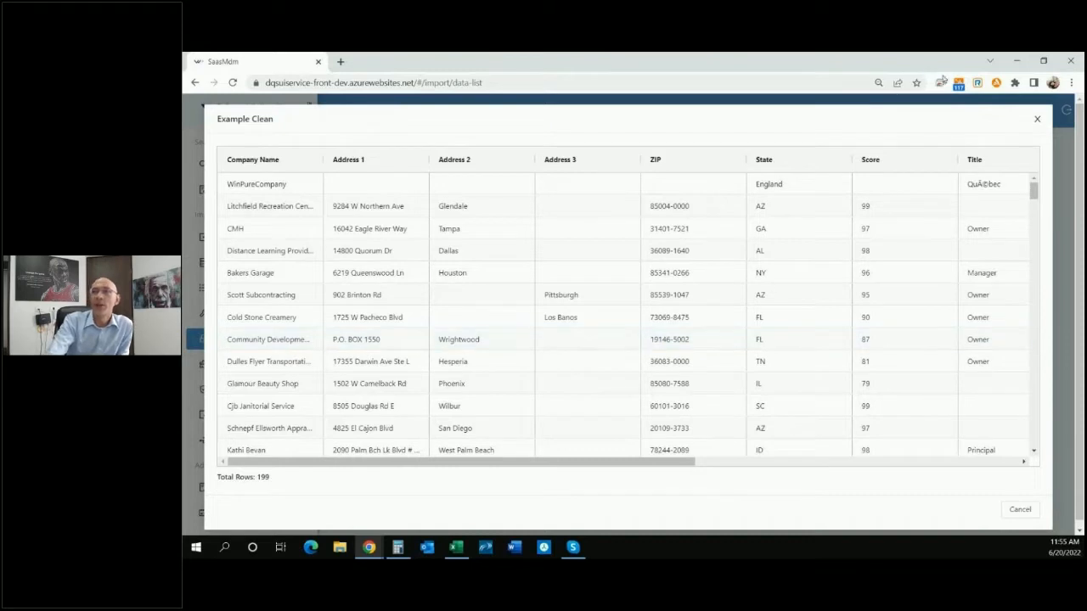
left_click(1038, 120)
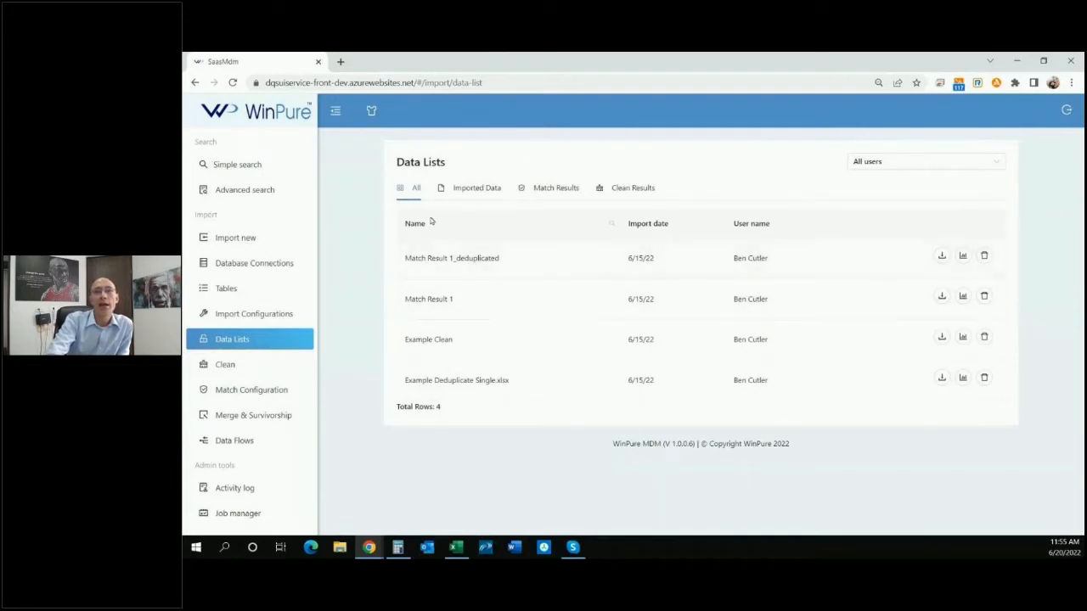
Filter the data lists by Imported Data, Clean Results and Match Results in turn.
left_click(469, 191)
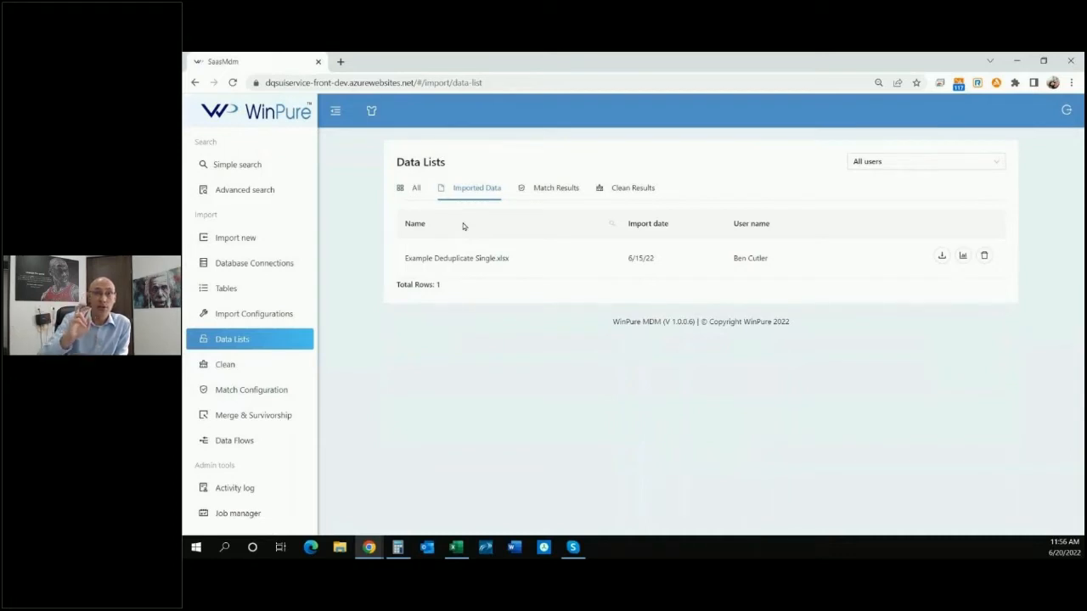
left_click(638, 189)
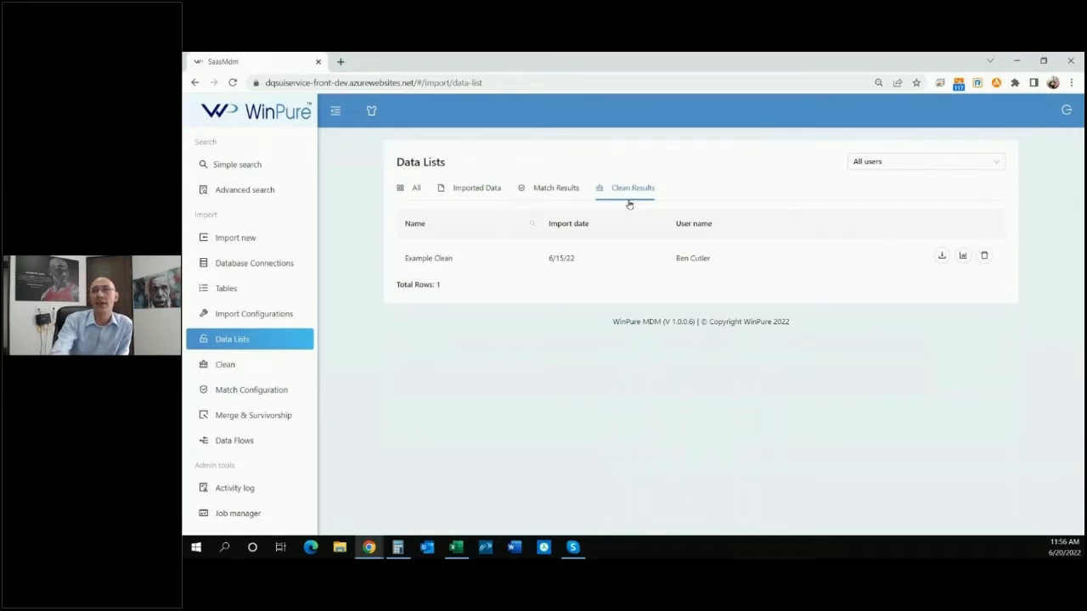
left_click(562, 190)
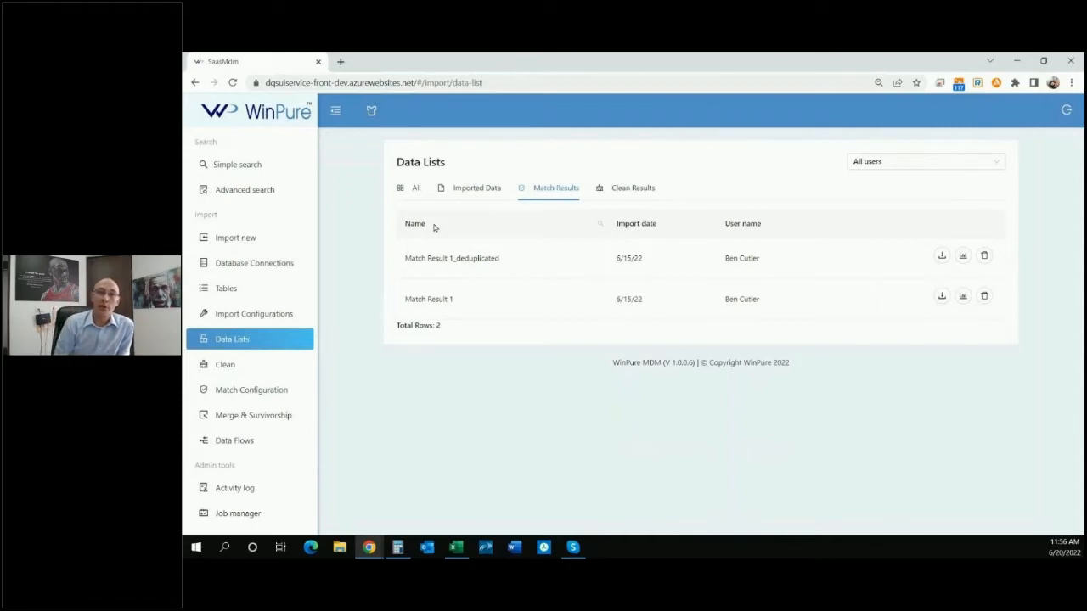
Open Match Result 1 and inspect its grouped records, scrolling across the columns before closing it.
left_click(455, 298)
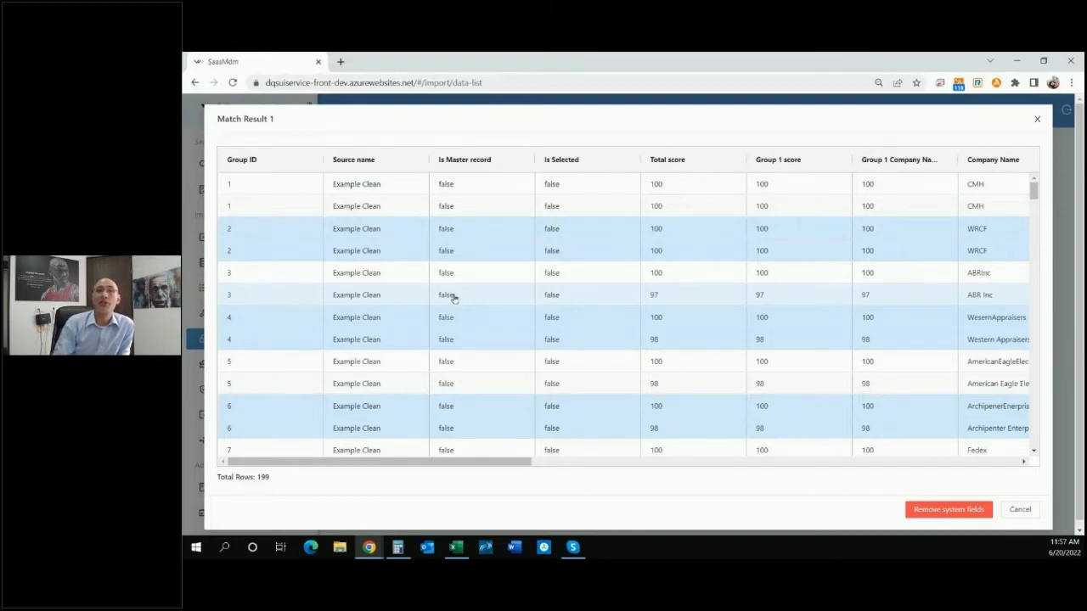
left_click(265, 185)
left_click(266, 201)
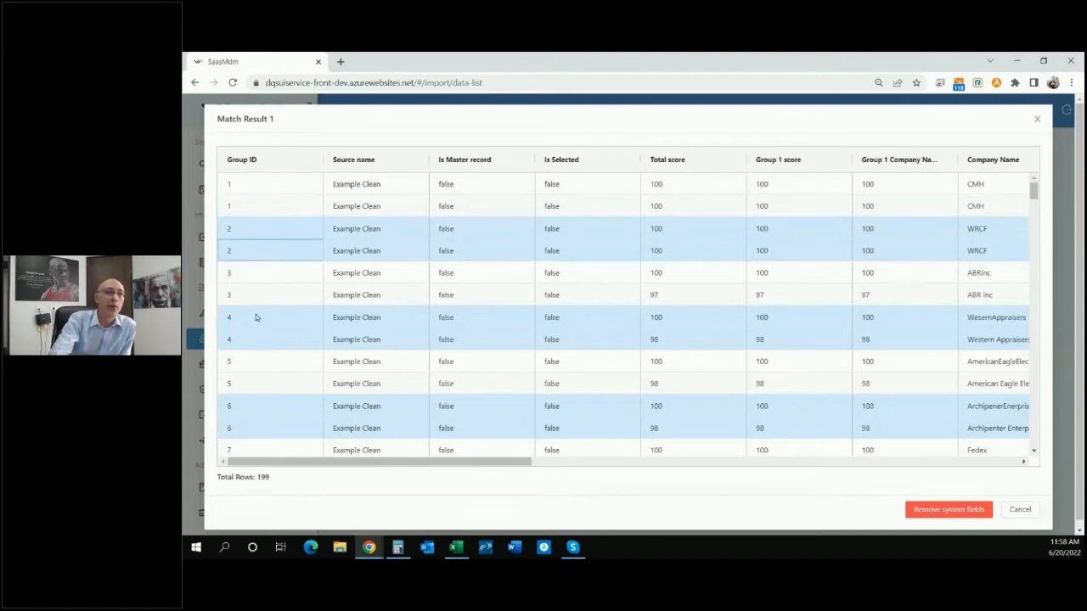
left_click(269, 294)
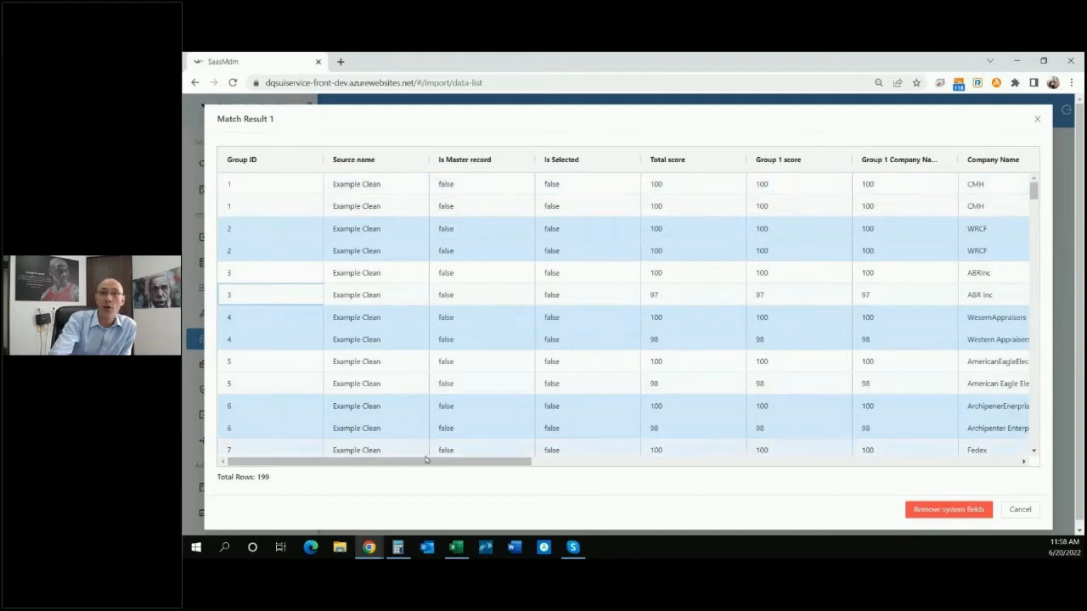
left_click_drag(420, 461, 598, 460)
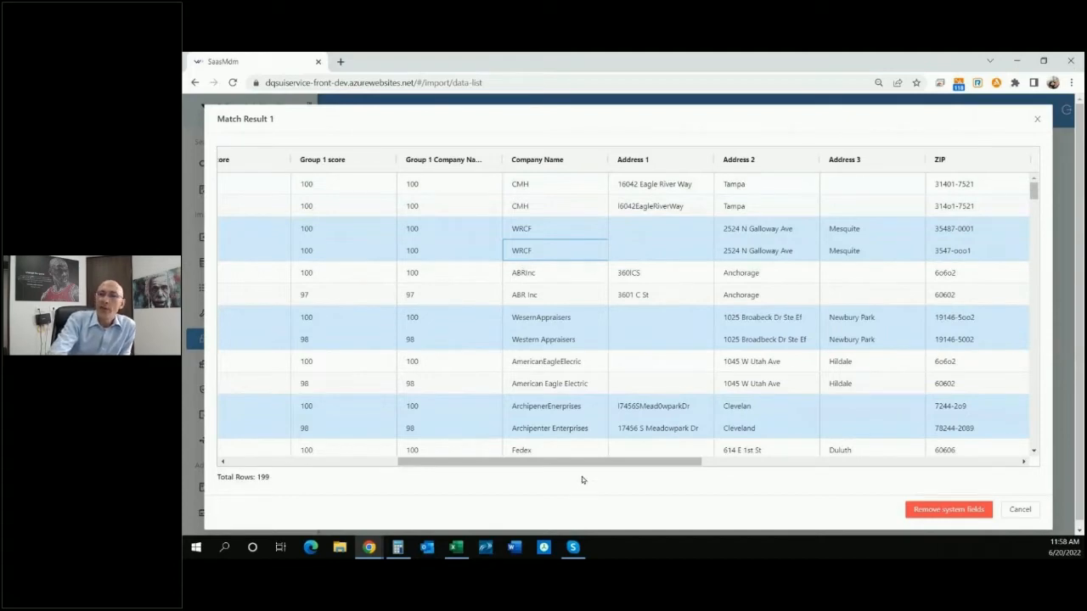
left_click_drag(575, 464, 402, 464)
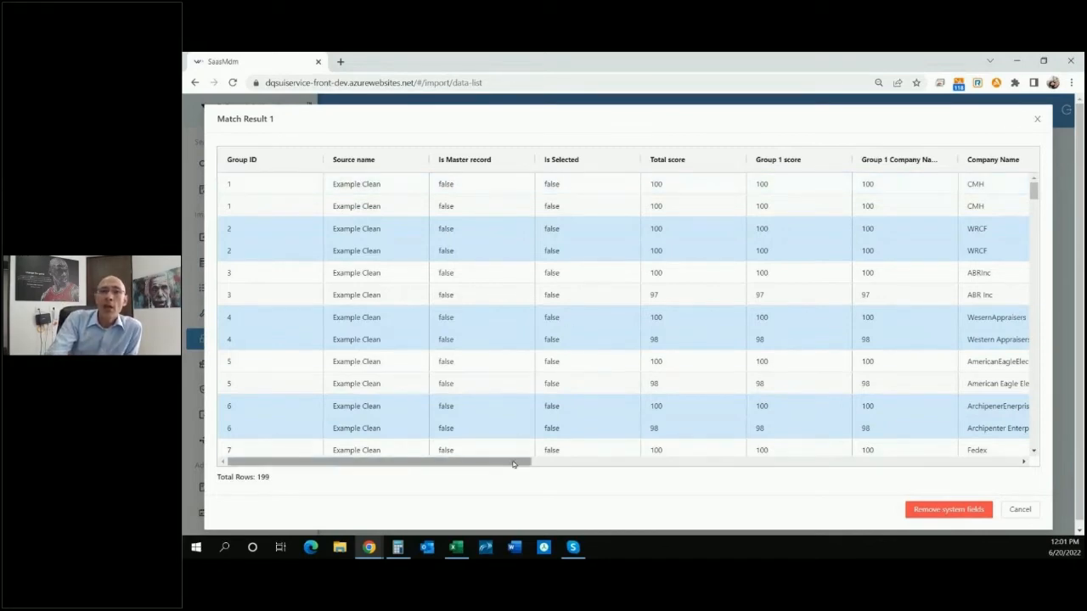
left_click_drag(512, 463, 548, 467)
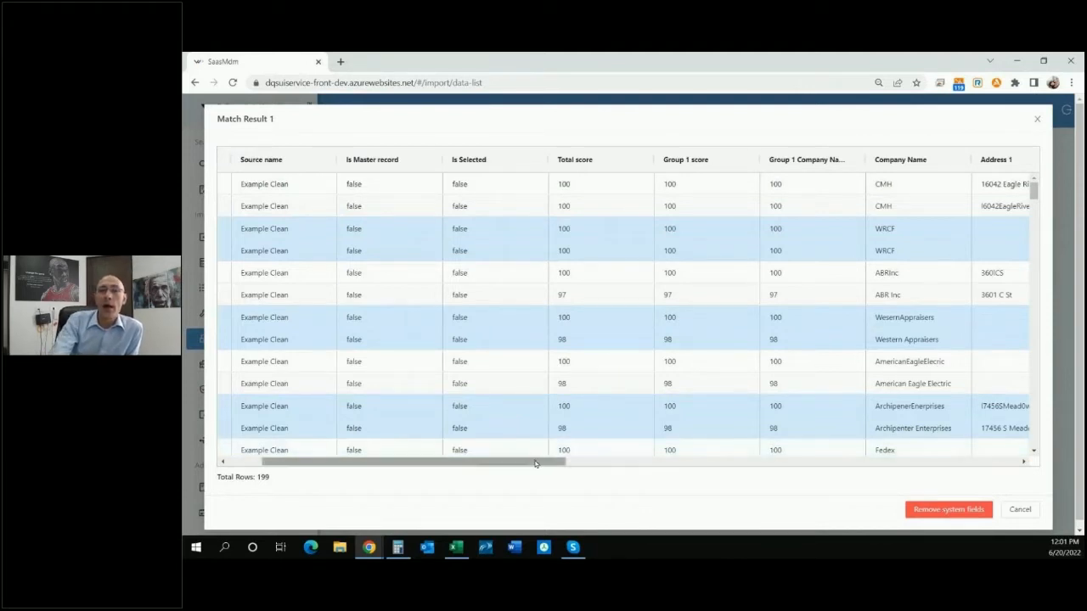
left_click_drag(490, 463, 456, 462)
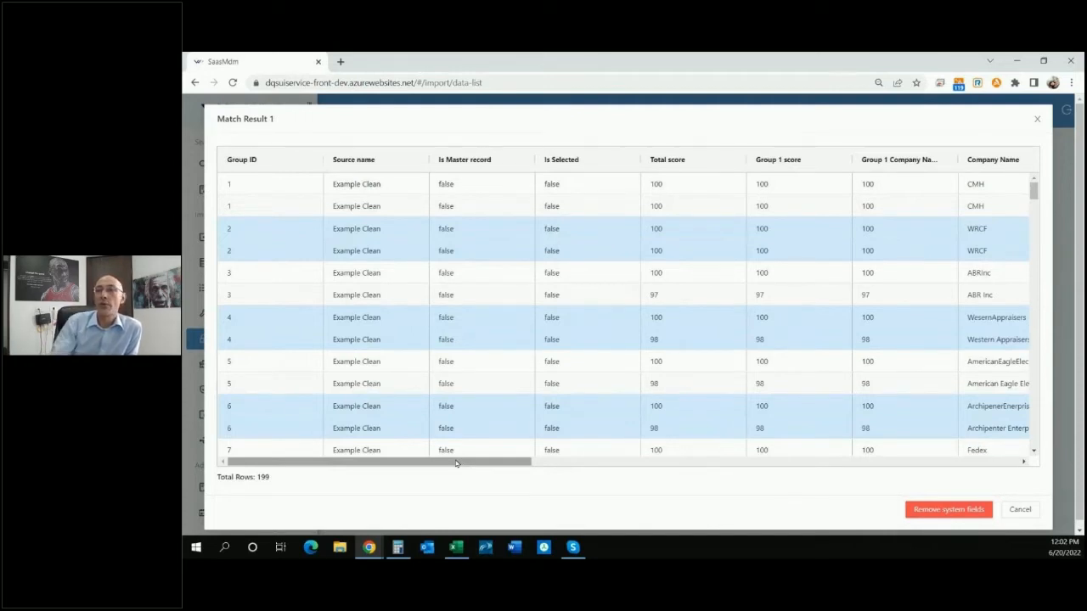
left_click(1019, 510)
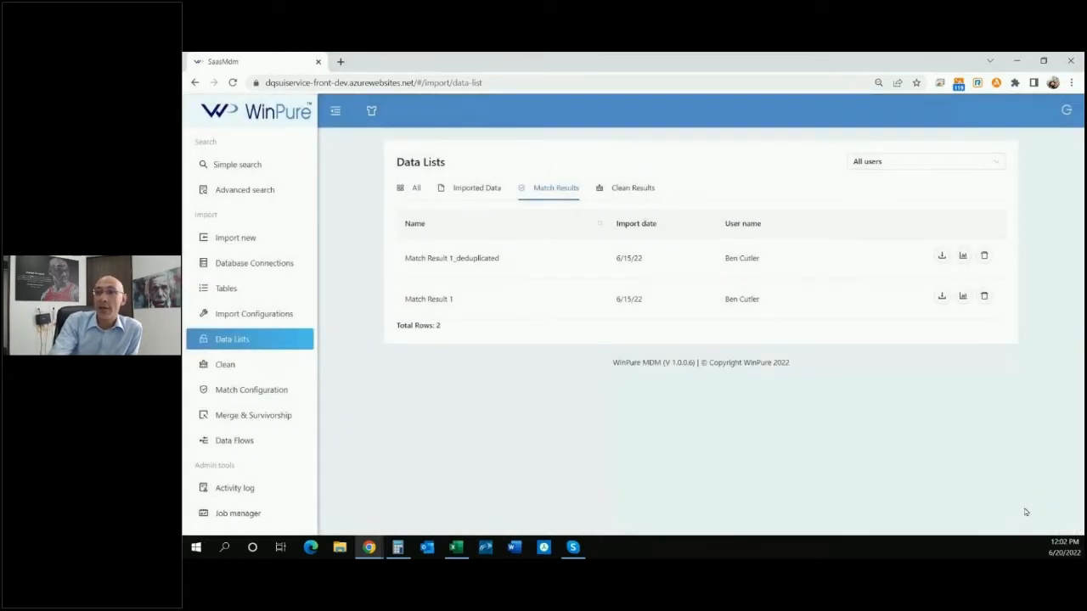
Open Match Result 1_deduplicated, inspect its records and row total, then close it.
left_click(456, 263)
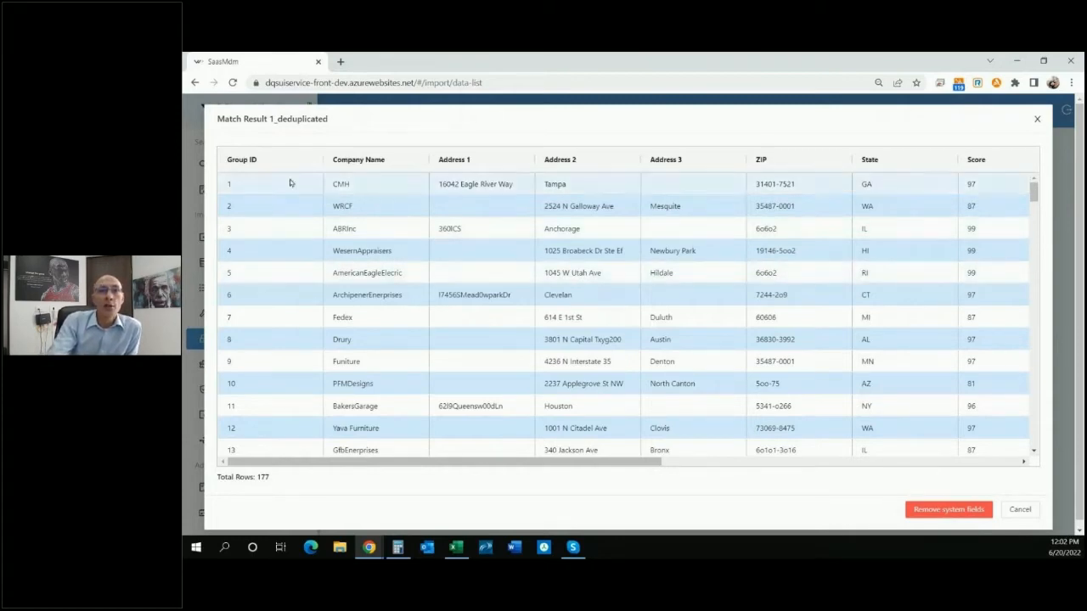
left_click(262, 184)
left_click(274, 206)
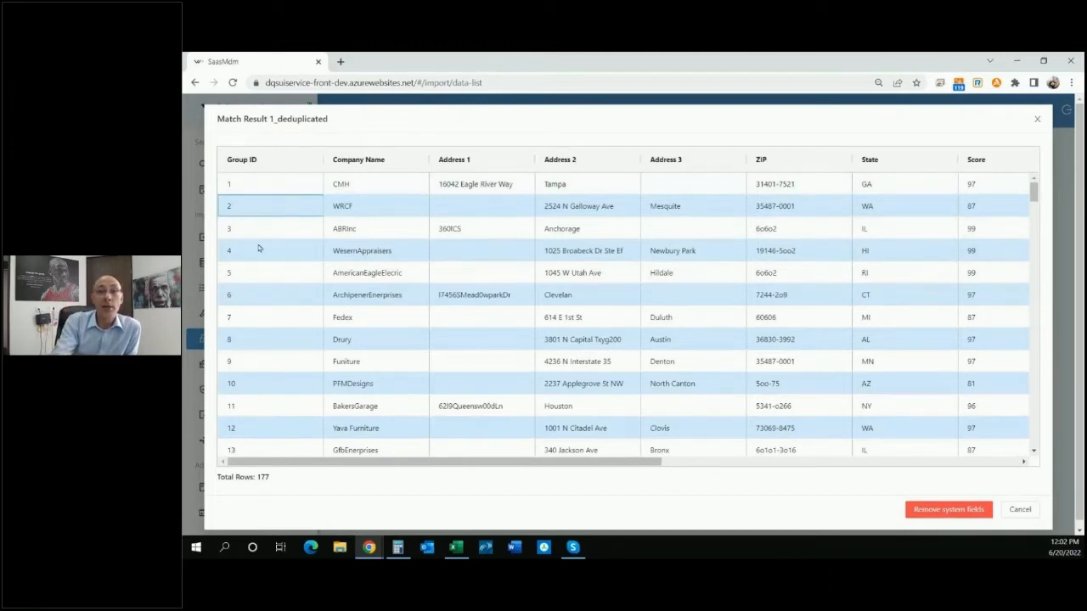
left_click_drag(277, 482, 208, 482)
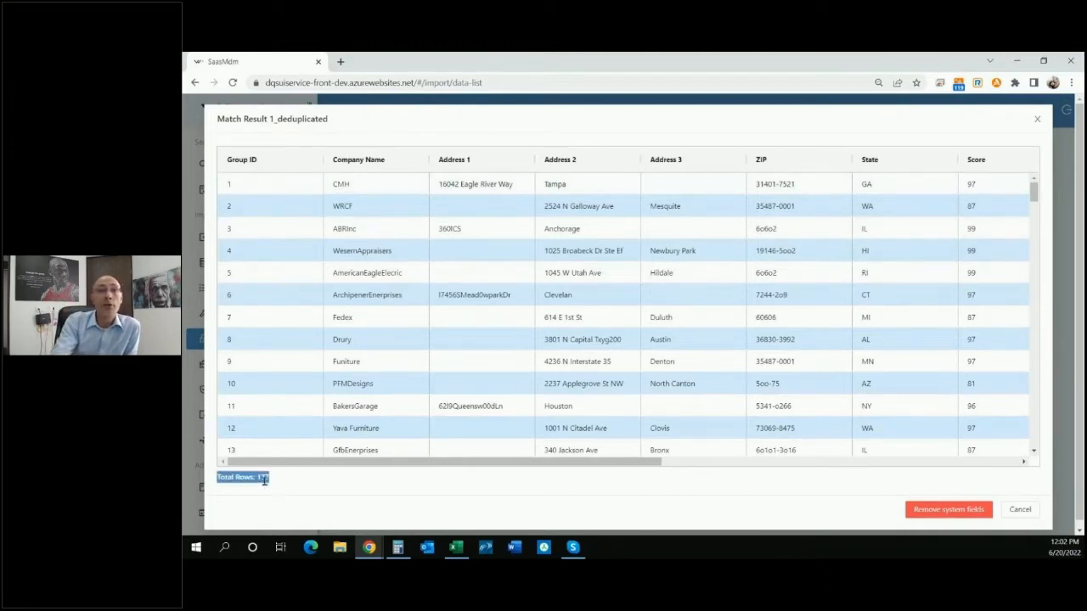
left_click(1024, 511)
Reopen Match Result 1 to compare its row total, then close it.
left_click(445, 306)
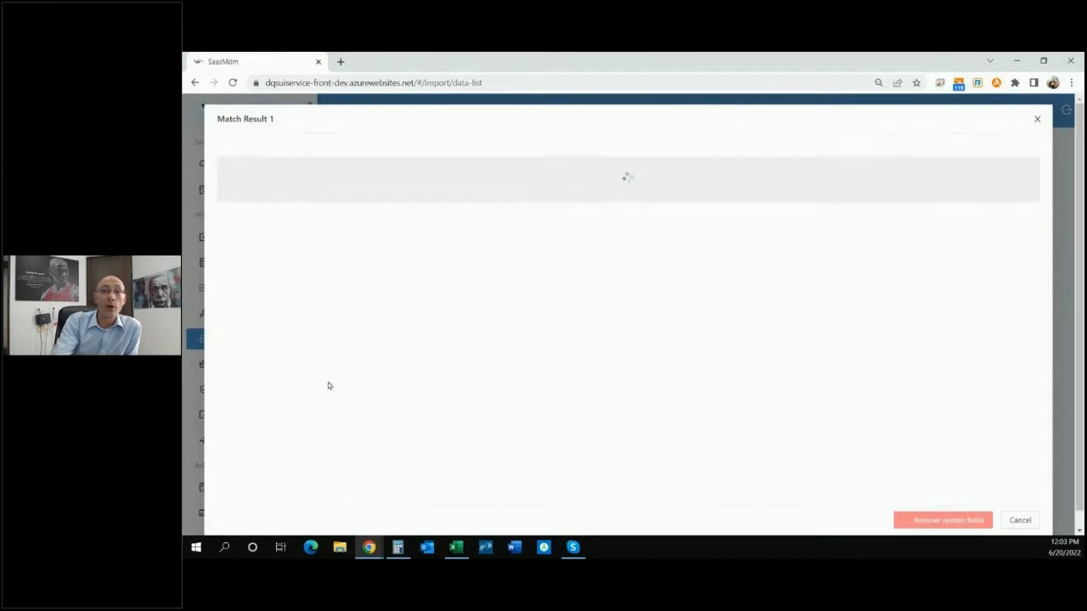
left_click_drag(274, 479, 199, 494)
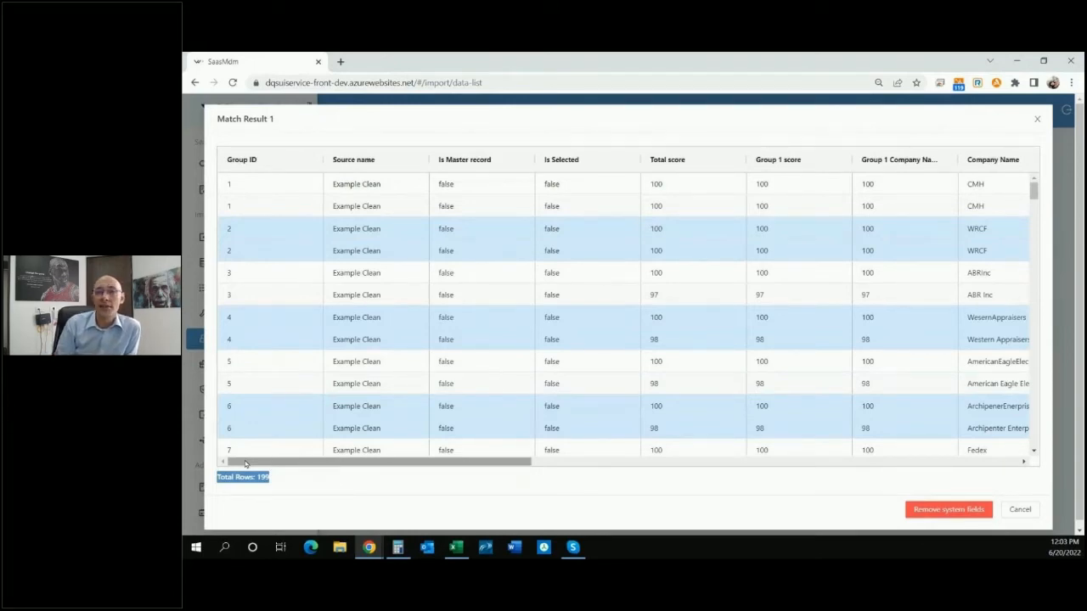
left_click(1017, 511)
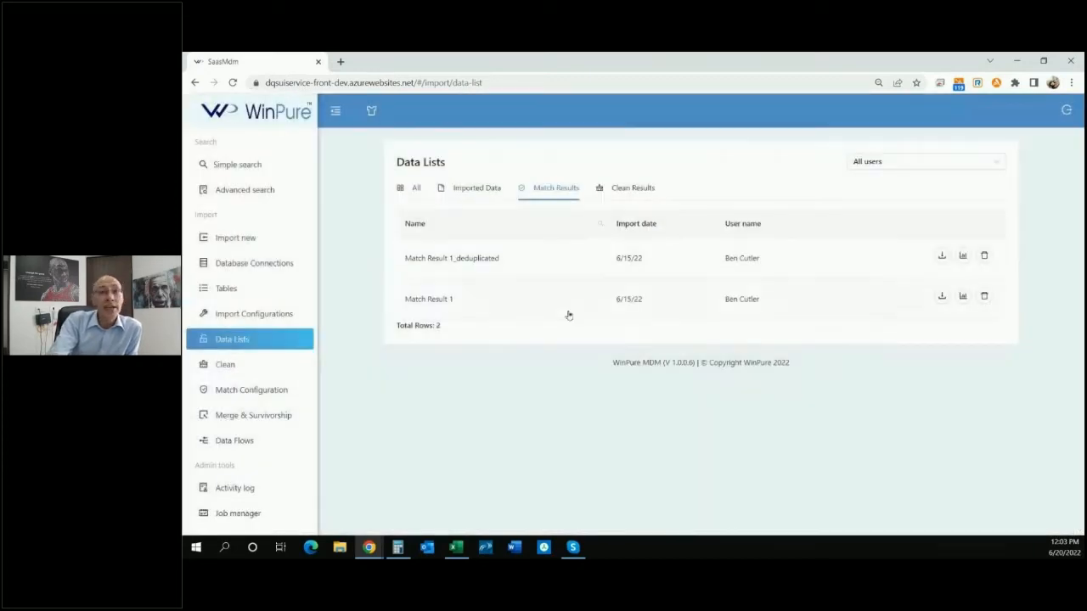
Open Merge & Survivorship and load Match Result 1 as the data source.
left_click(259, 415)
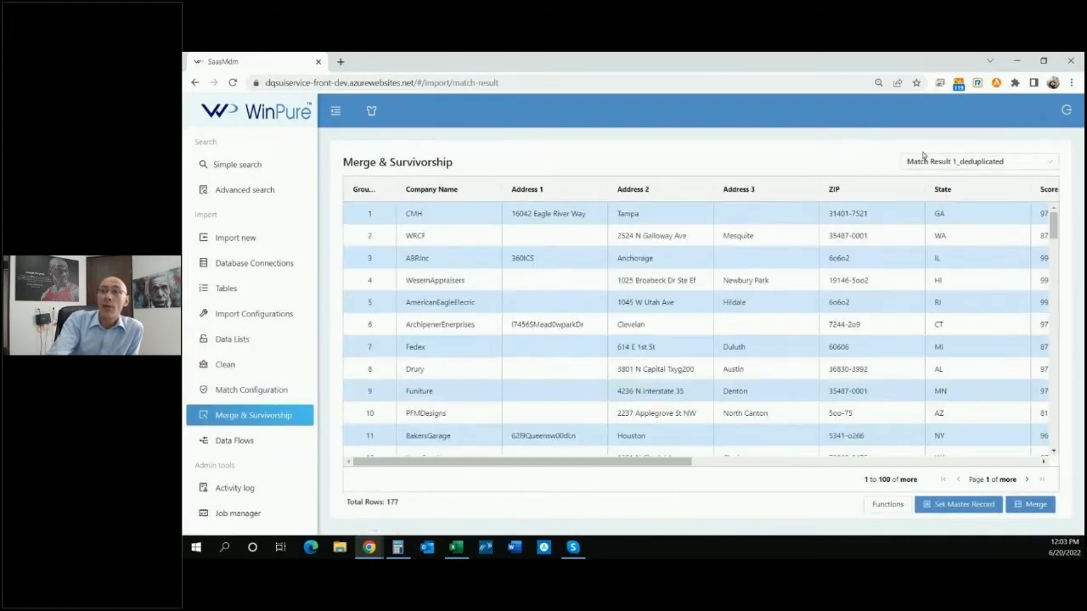
left_click(929, 164)
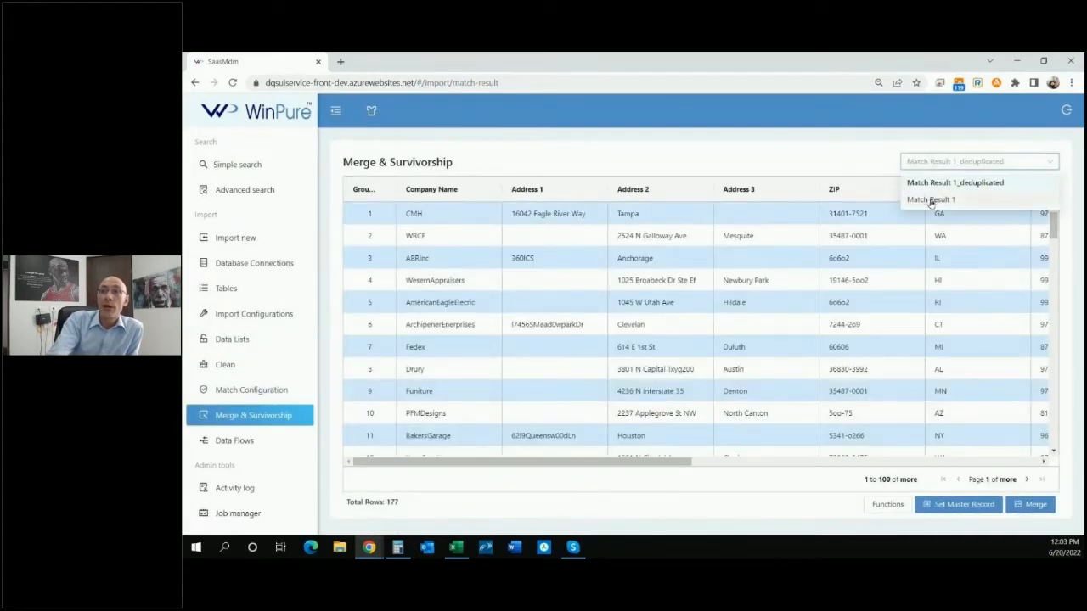
left_click(929, 200)
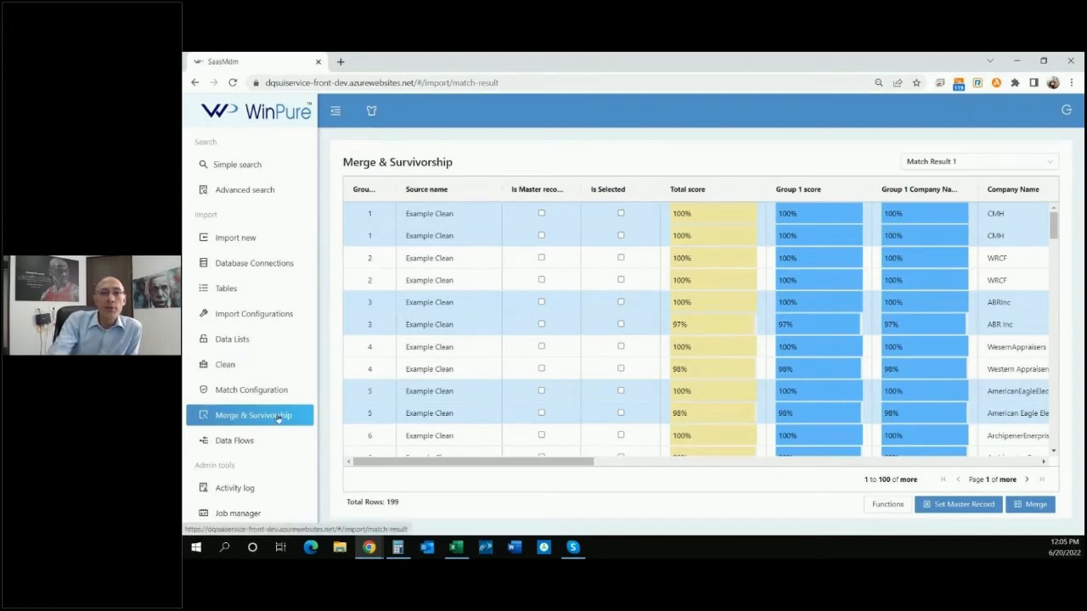
left_click(914, 163)
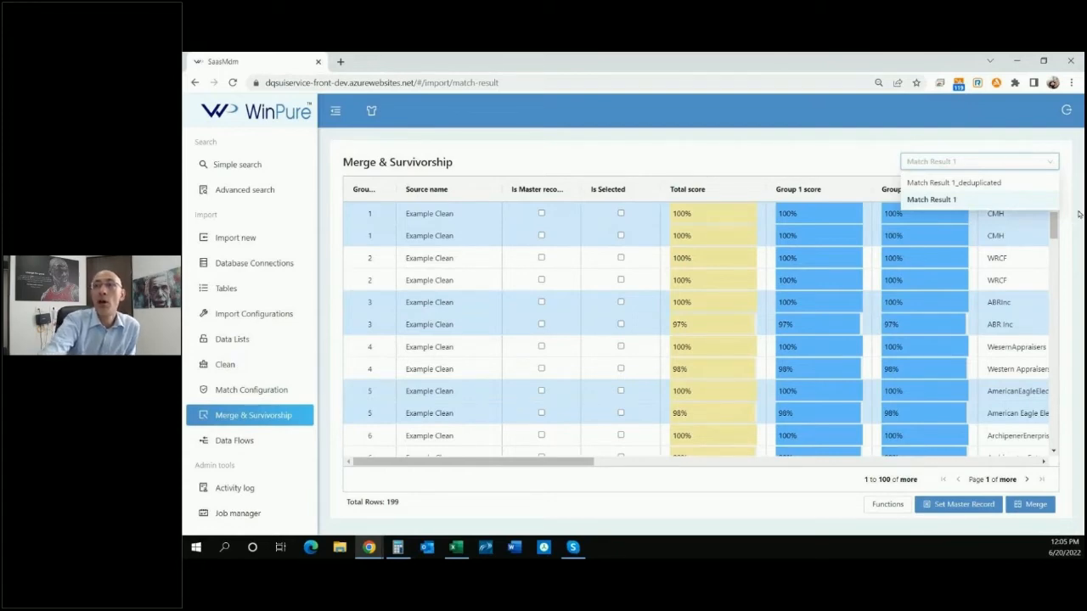
left_click(915, 201)
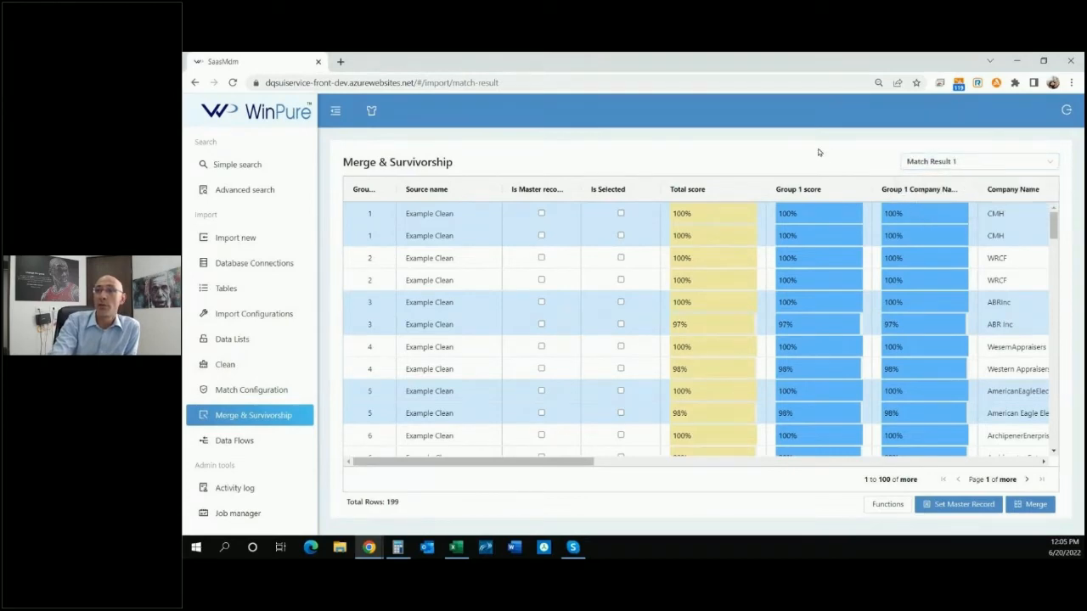
Widen the Group ID column and browse through the match groups in the grid.
left_click_drag(396, 188, 433, 189)
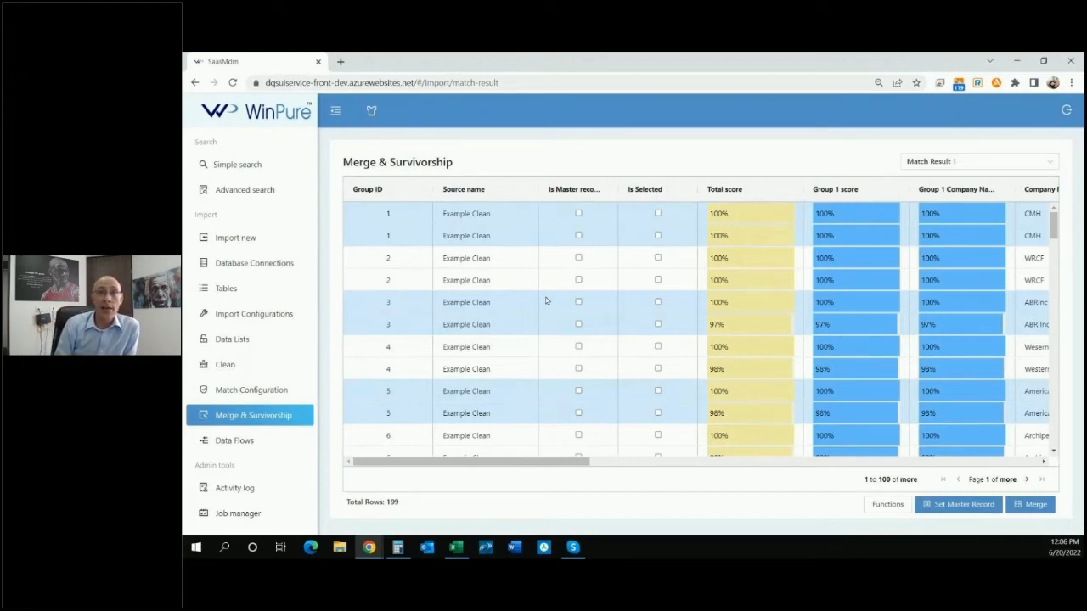
left_click(411, 217)
left_click(416, 239)
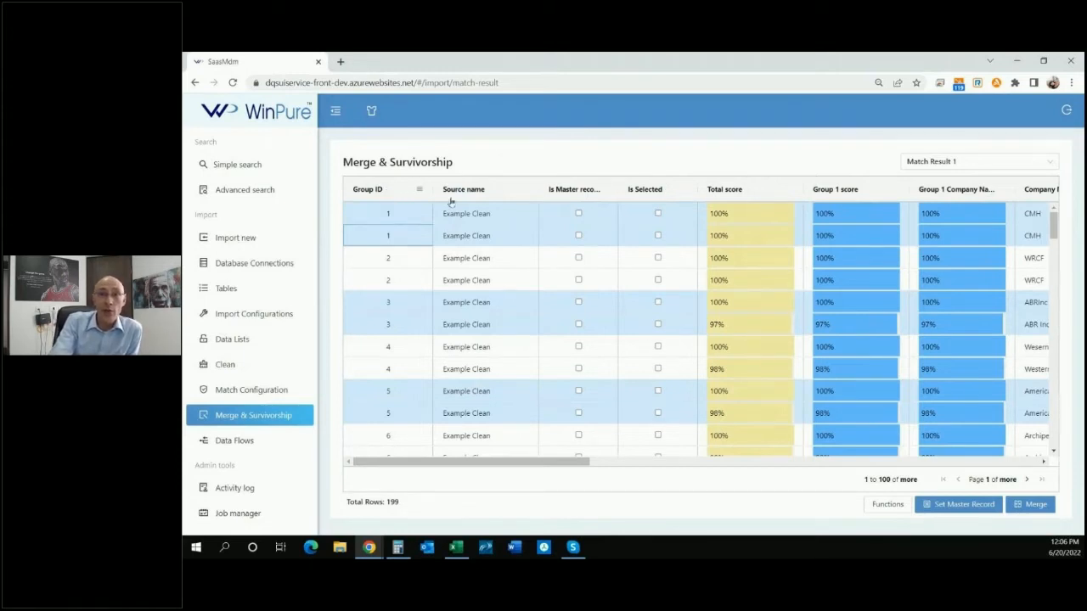
left_click_drag(1053, 226, 1051, 429)
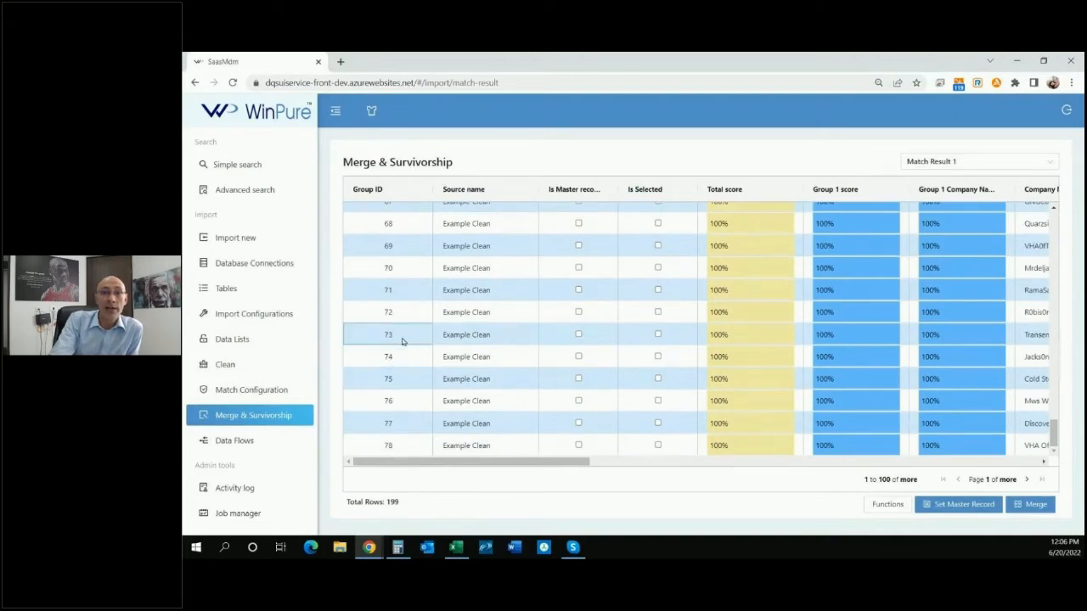
left_click(405, 293)
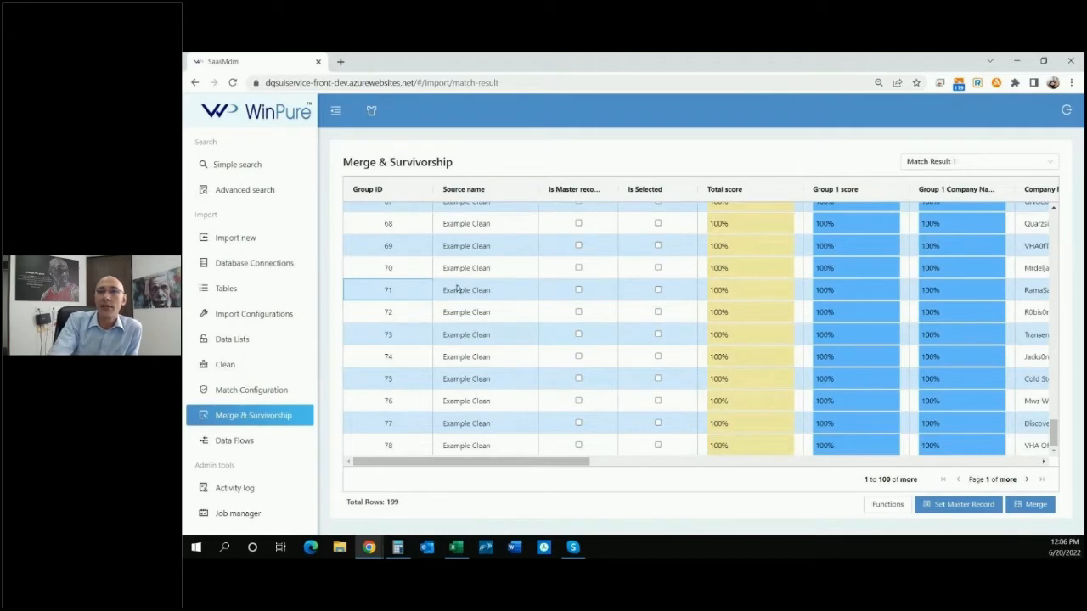
scroll(457, 289, "up", 20)
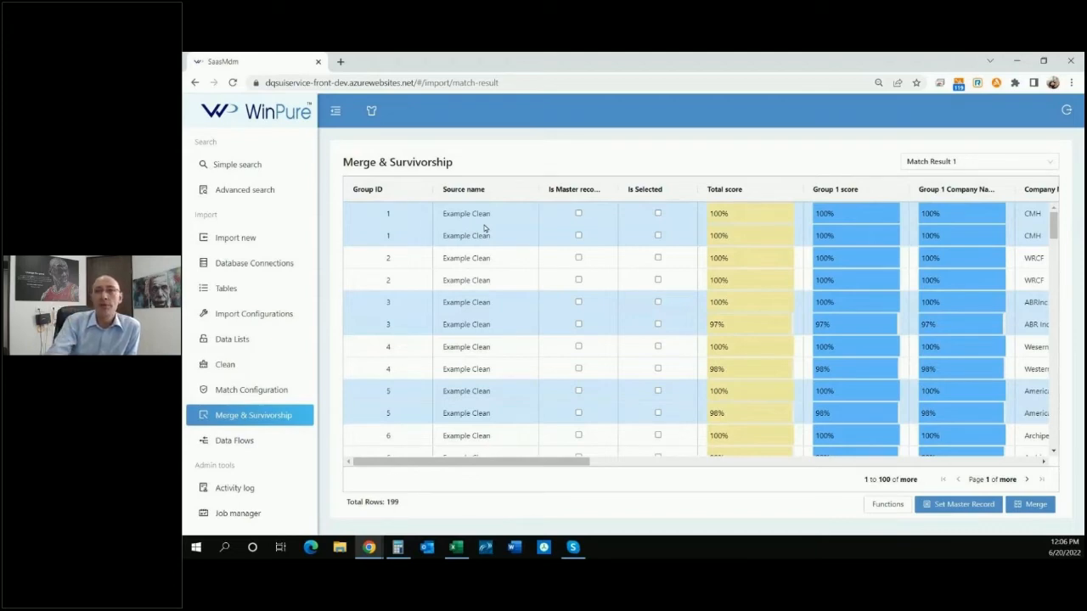
Mark the first record of groups 1 and 2 as the master record.
left_click(578, 213)
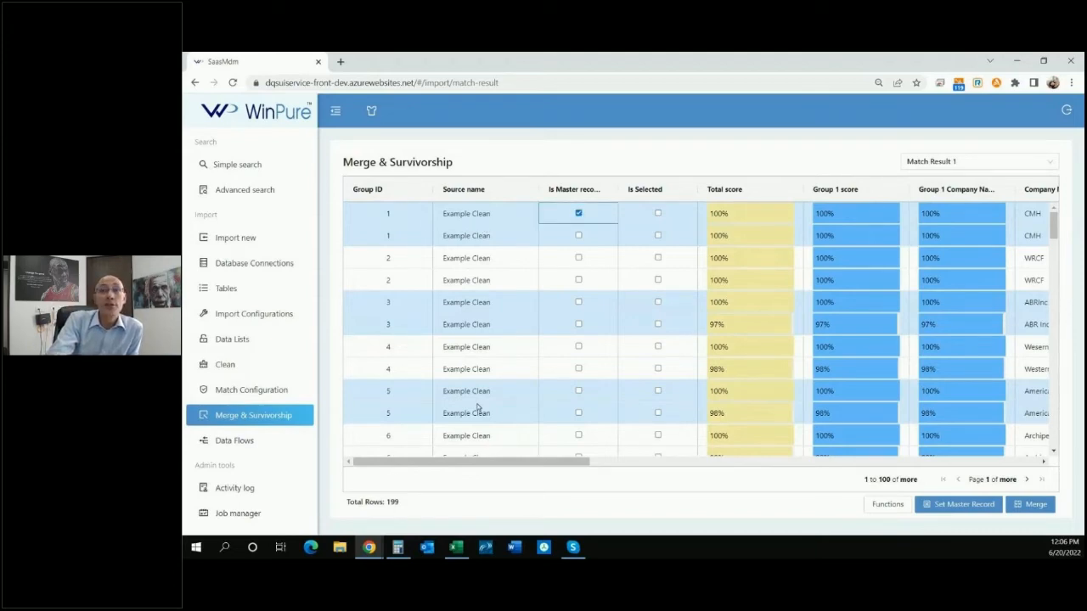
left_click(577, 258)
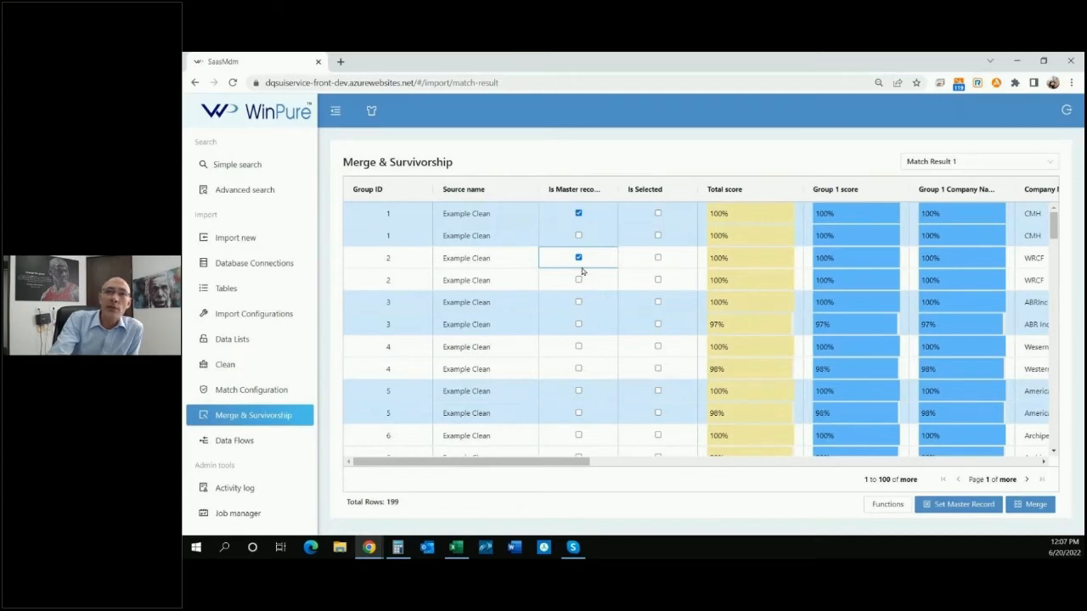
Select the second record of group 1, open the Delete options for selected records, and cancel without deleting.
left_click(658, 236)
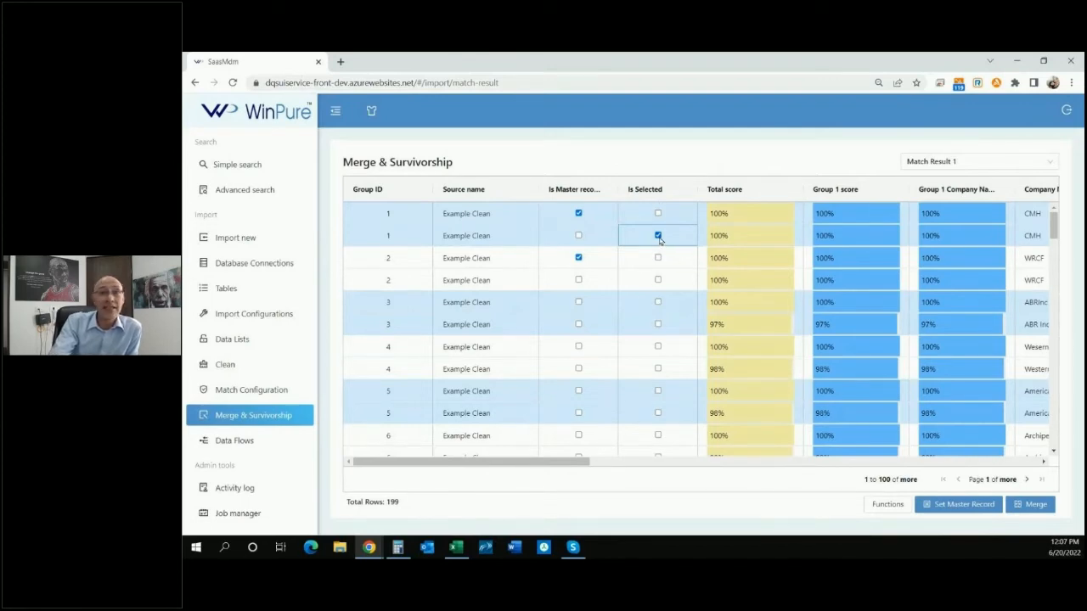
left_click(879, 506)
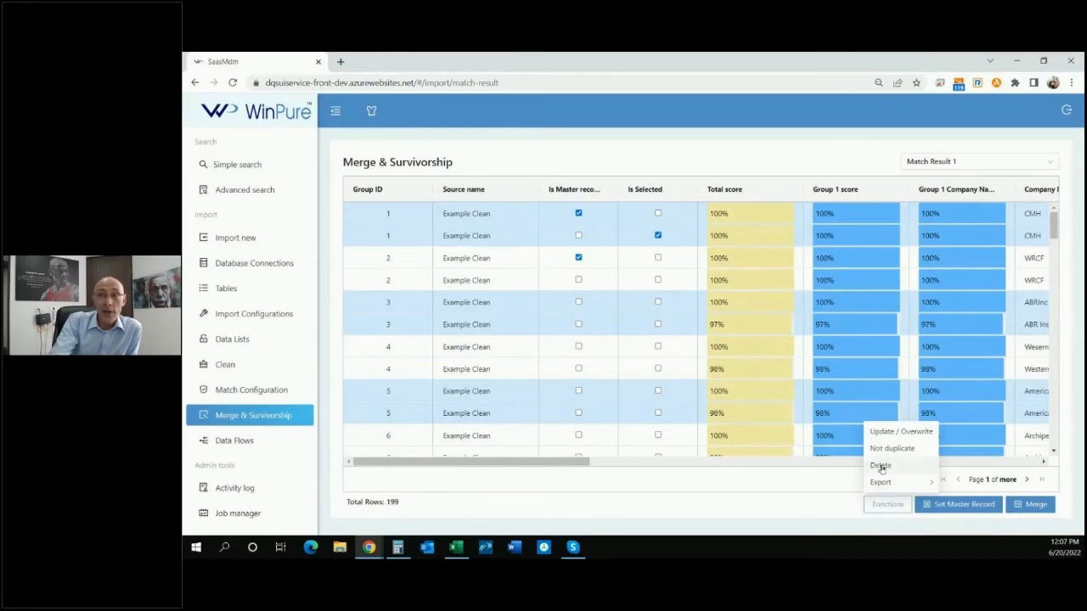
left_click(880, 466)
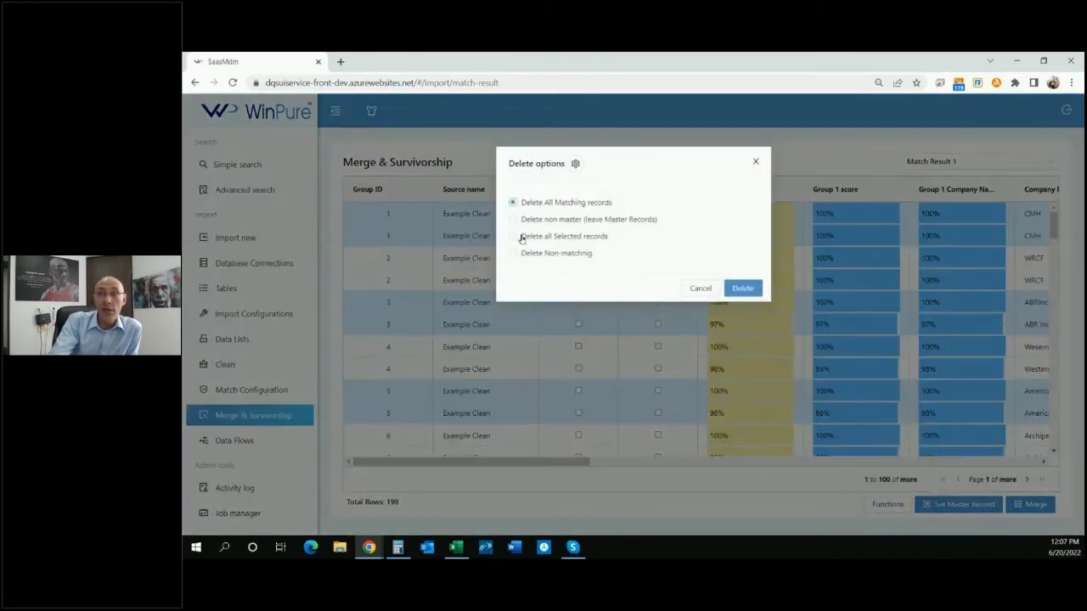
left_click(698, 288)
left_click(877, 507)
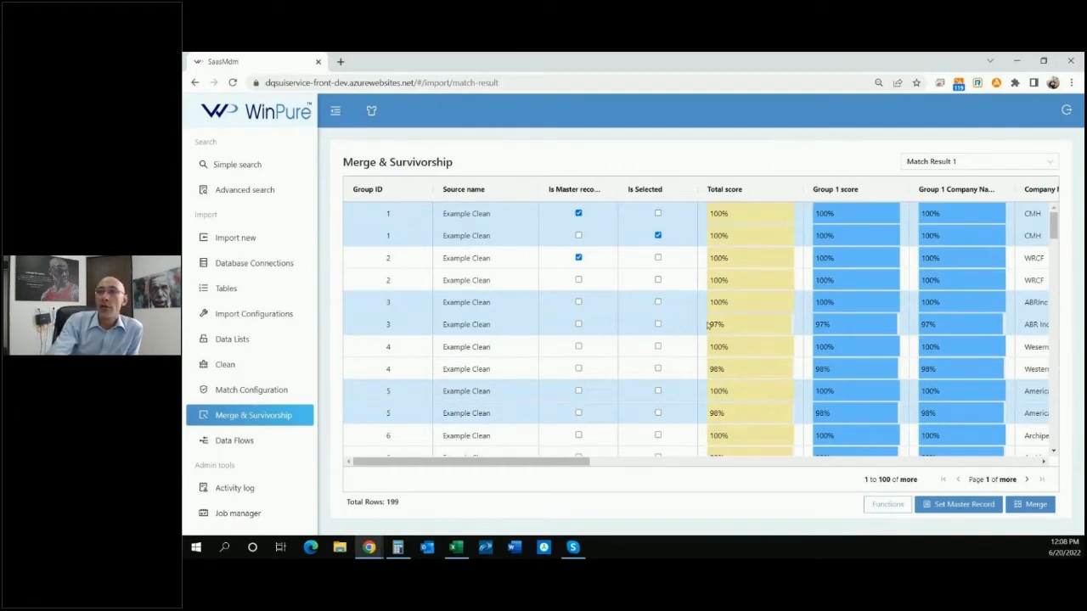
Scroll across the grid to compare the address, ZIP, state, score and contact columns of matched records.
left_click_drag(580, 461, 780, 461)
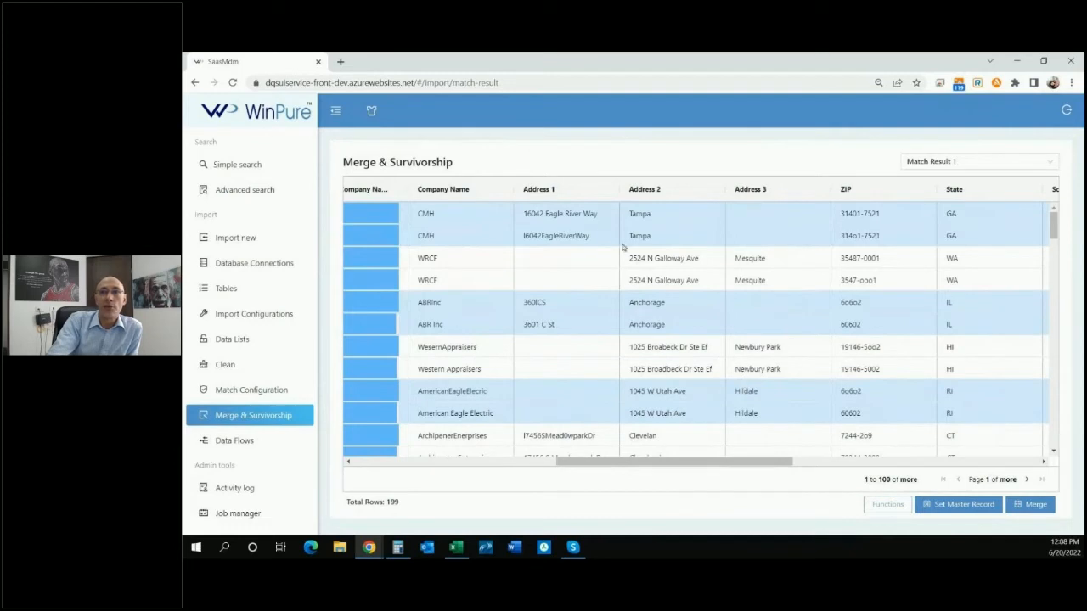
left_click(583, 221)
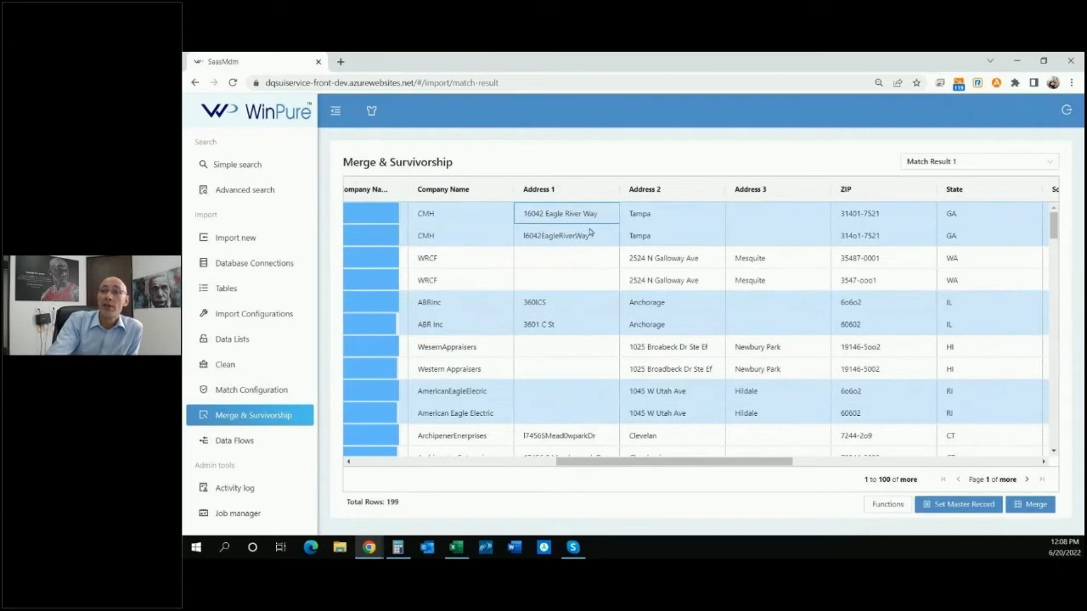
left_click(756, 223)
left_click(763, 237)
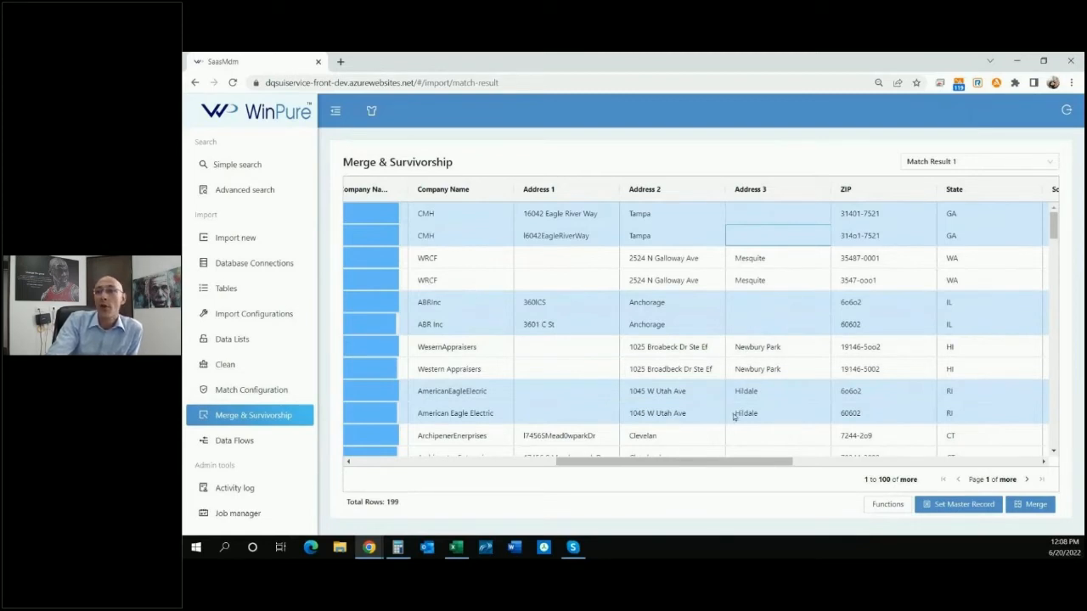
left_click_drag(738, 461, 849, 458)
left_click(756, 212)
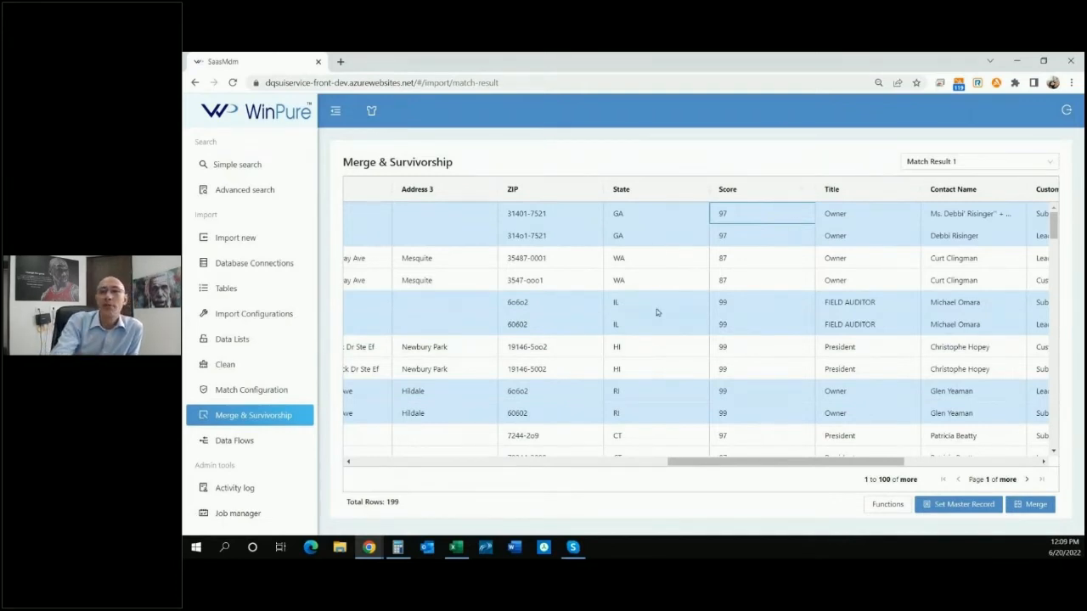
left_click_drag(742, 463, 395, 475)
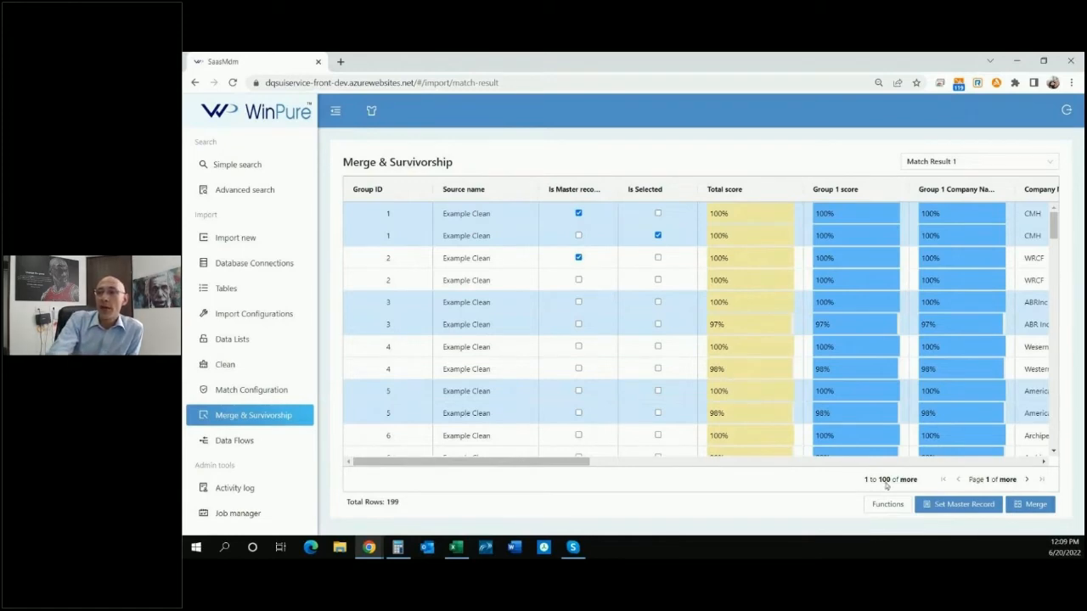
Set master records automatically by choosing the most populated record from any table, then widen the master record column.
left_click(945, 505)
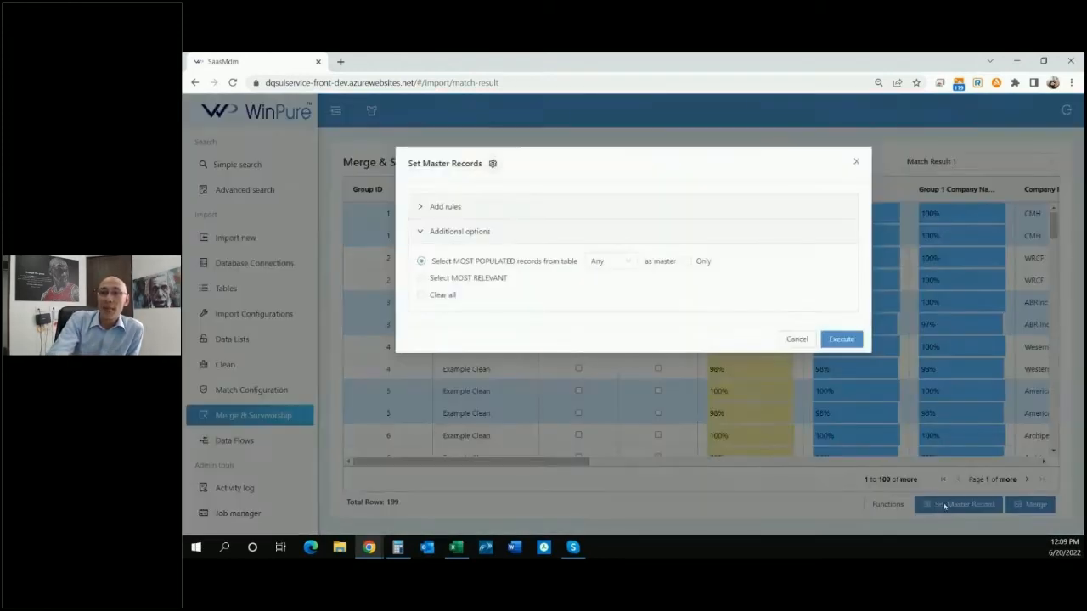
left_click(494, 165)
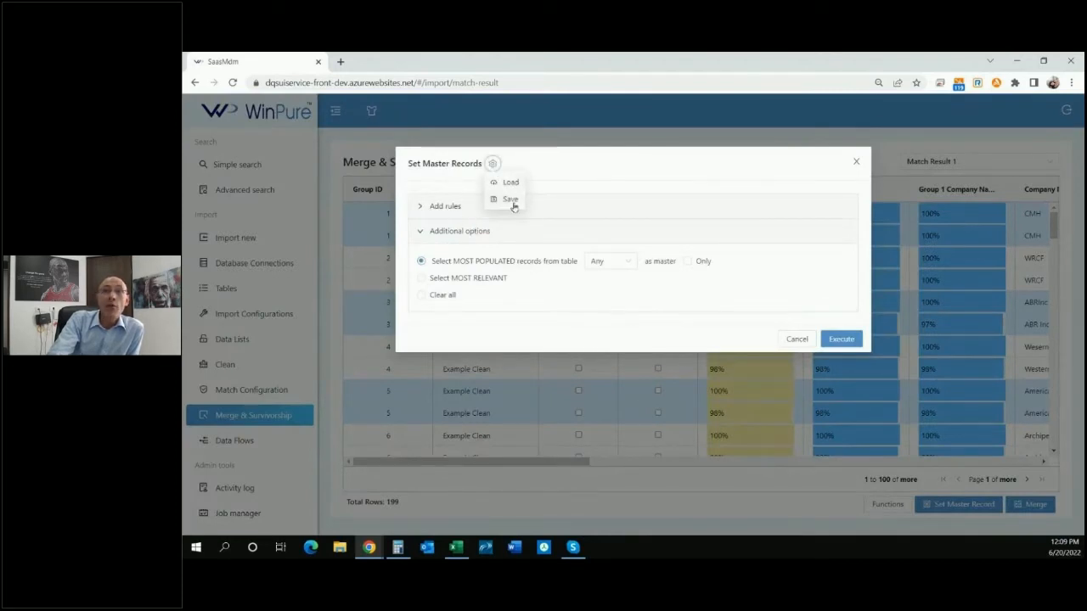
left_click(561, 165)
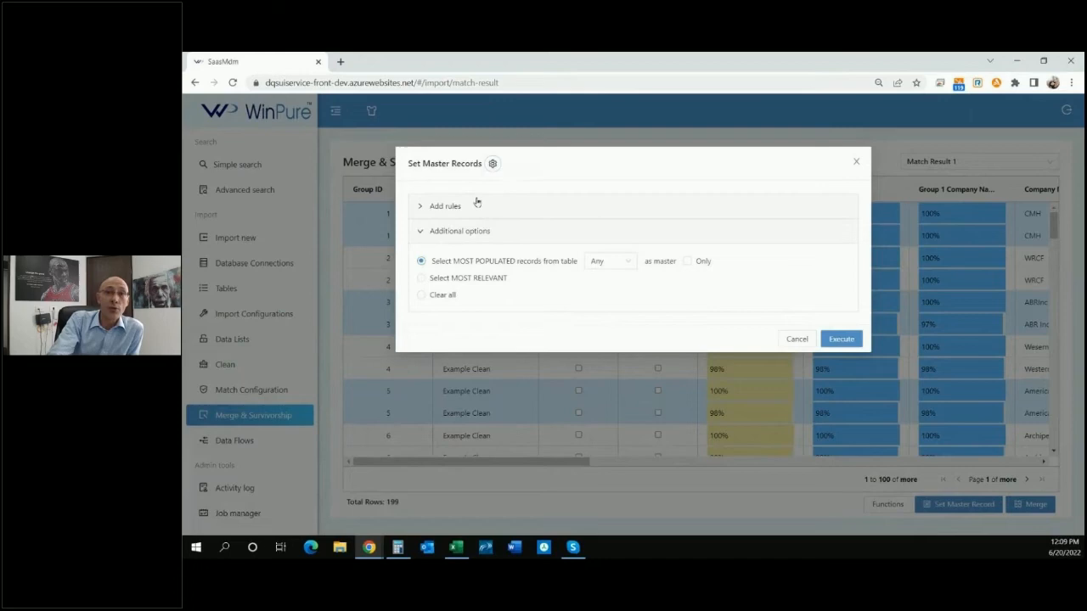
left_click(429, 208)
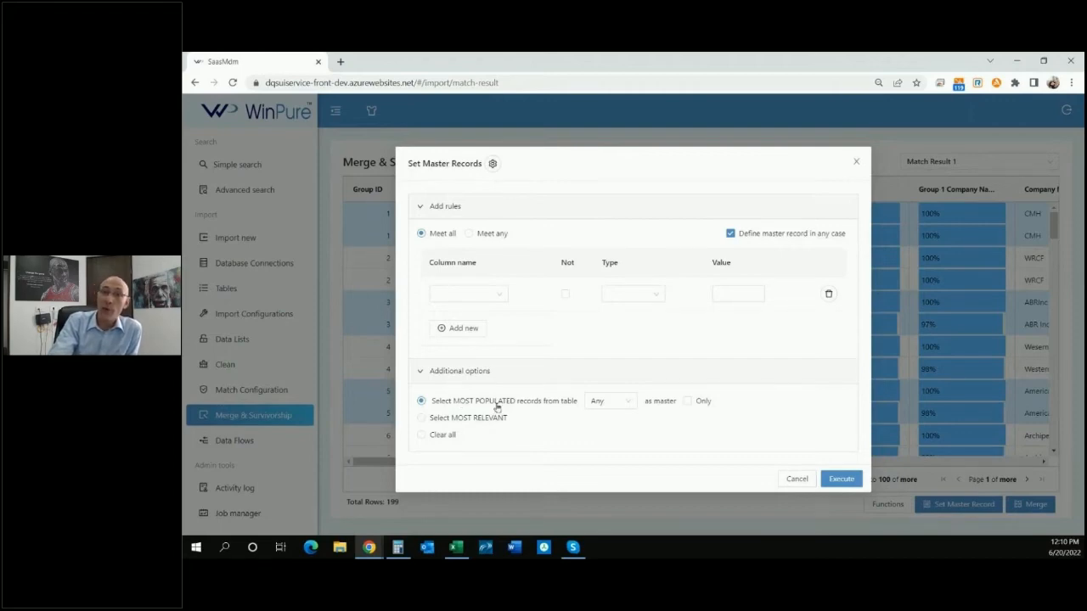
left_click(603, 404)
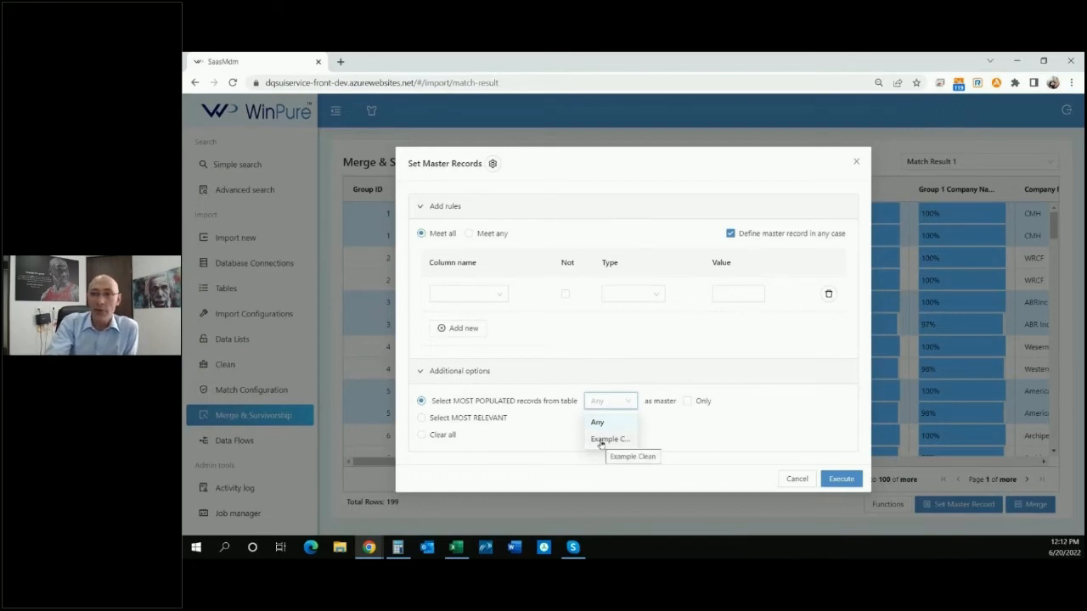
left_click(474, 405)
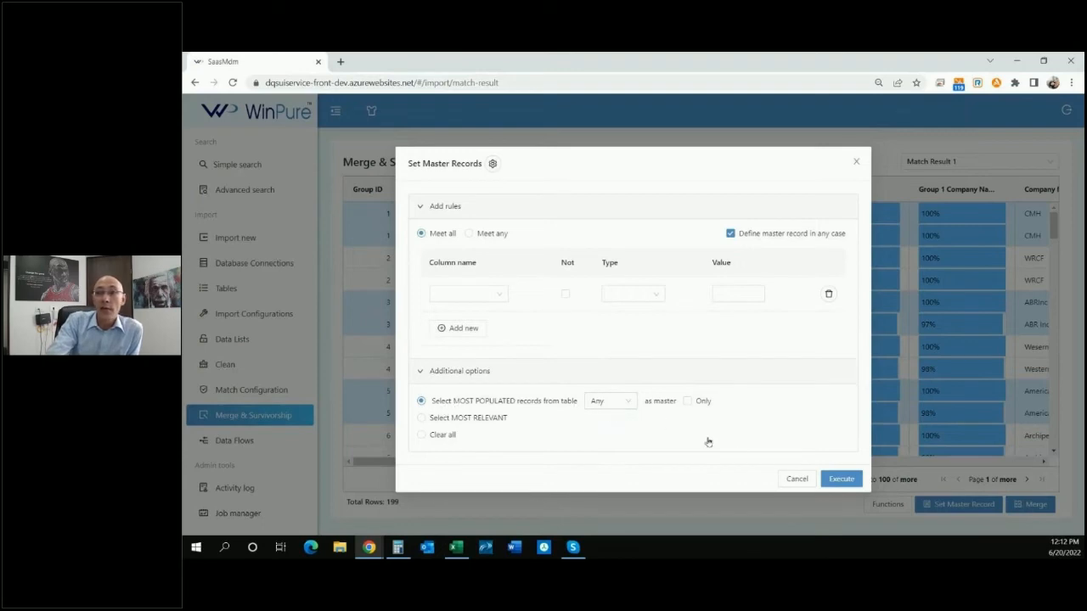
left_click(831, 480)
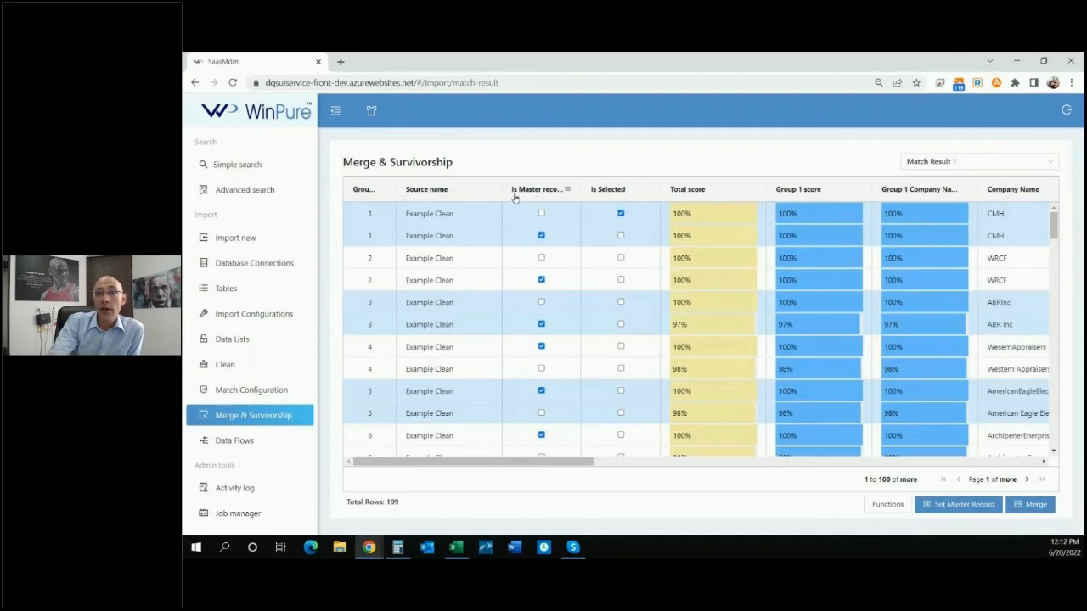
left_click_drag(579, 192, 604, 192)
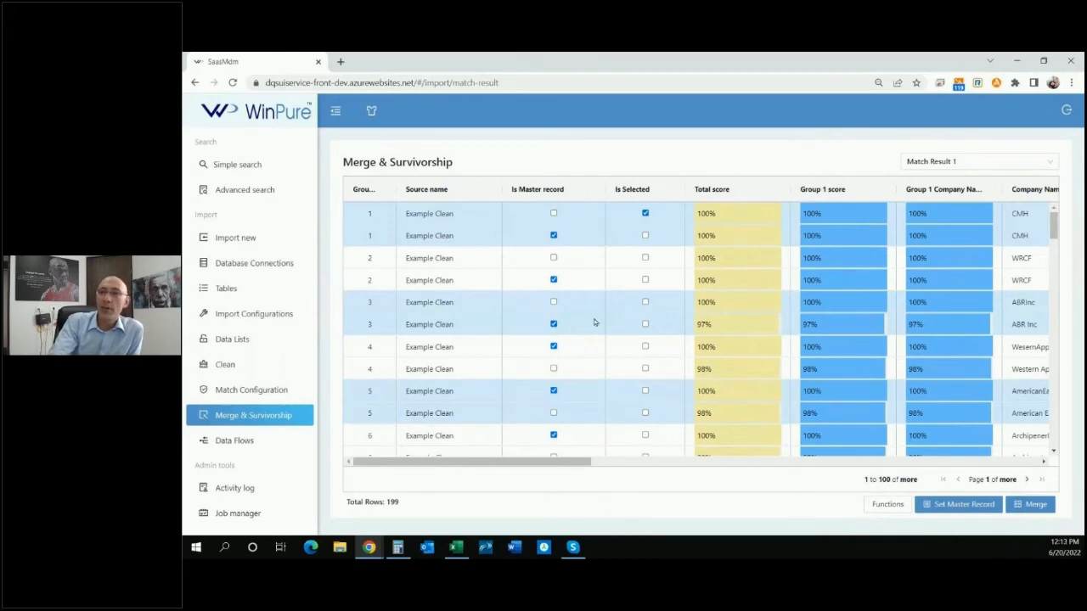
Open Set Master Records and add a rule choosing the record with the maximum Total score.
left_click(940, 510)
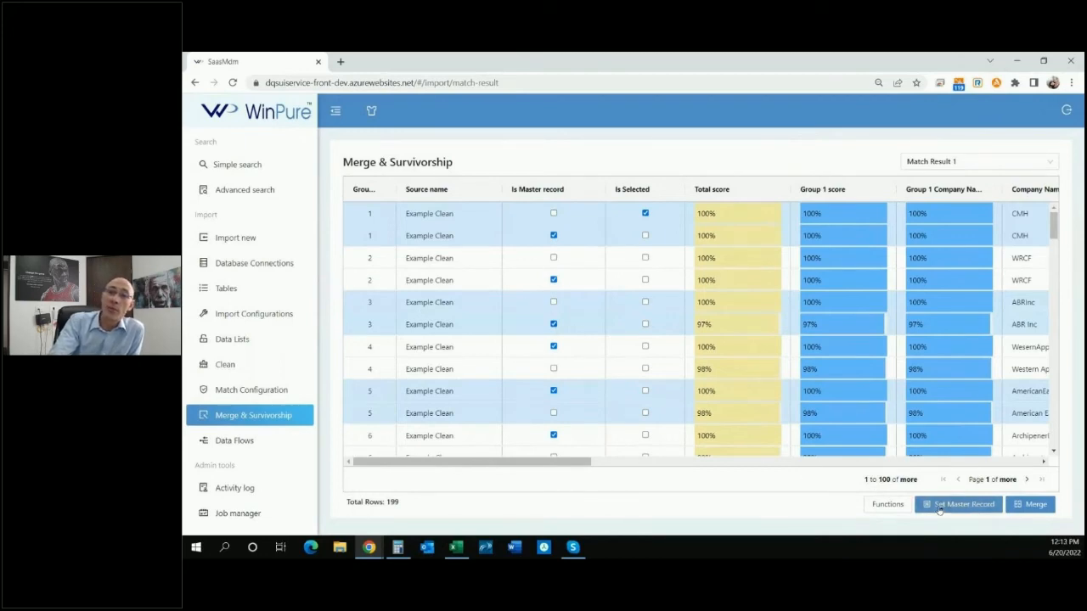
left_click(424, 207)
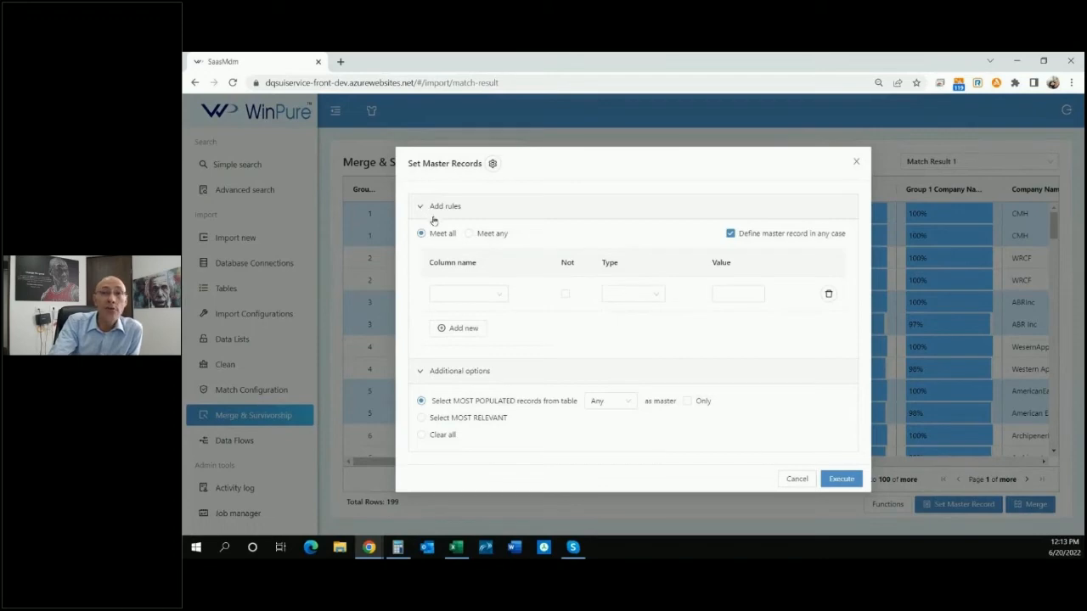
left_click(499, 295)
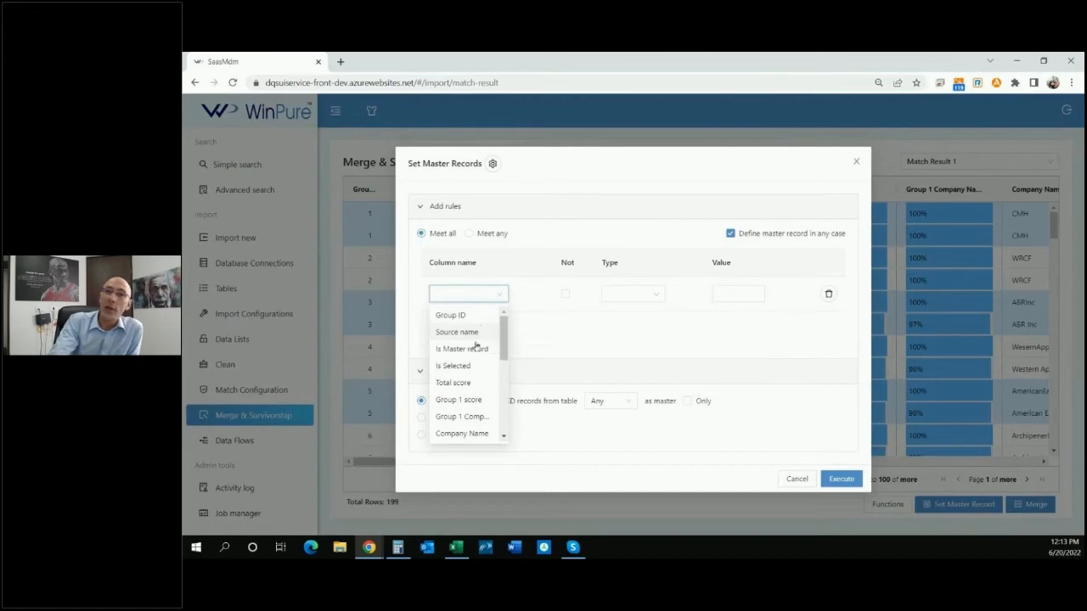
left_click(465, 383)
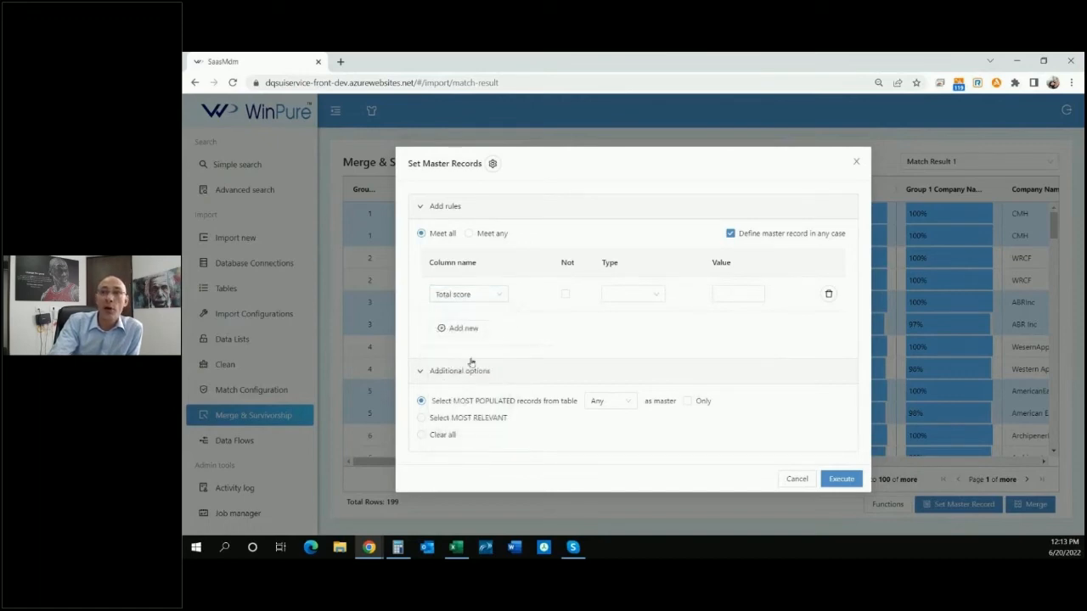
left_click(631, 295)
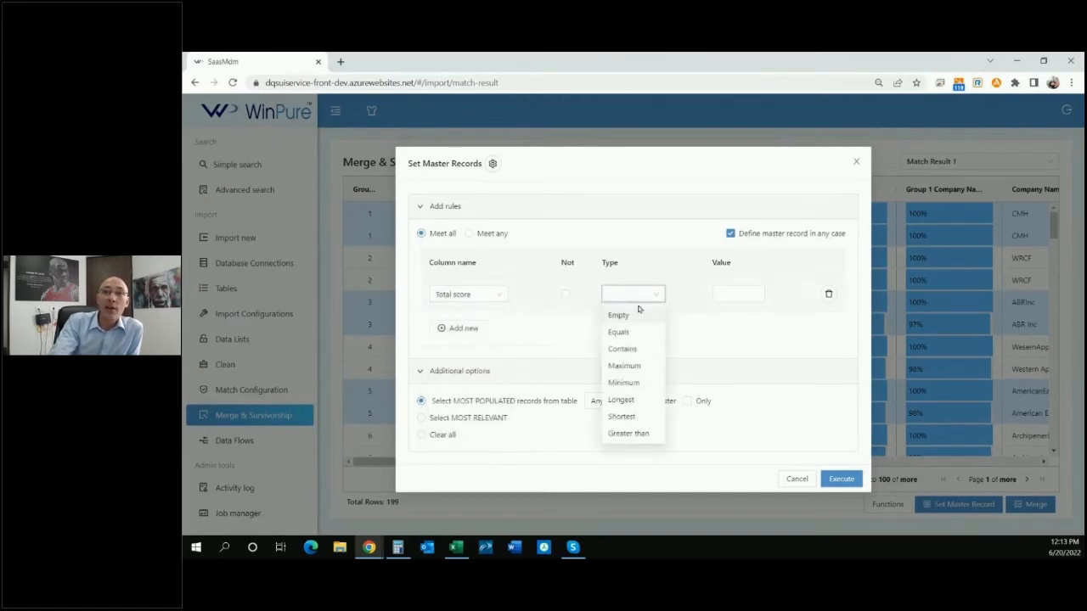
left_click(635, 365)
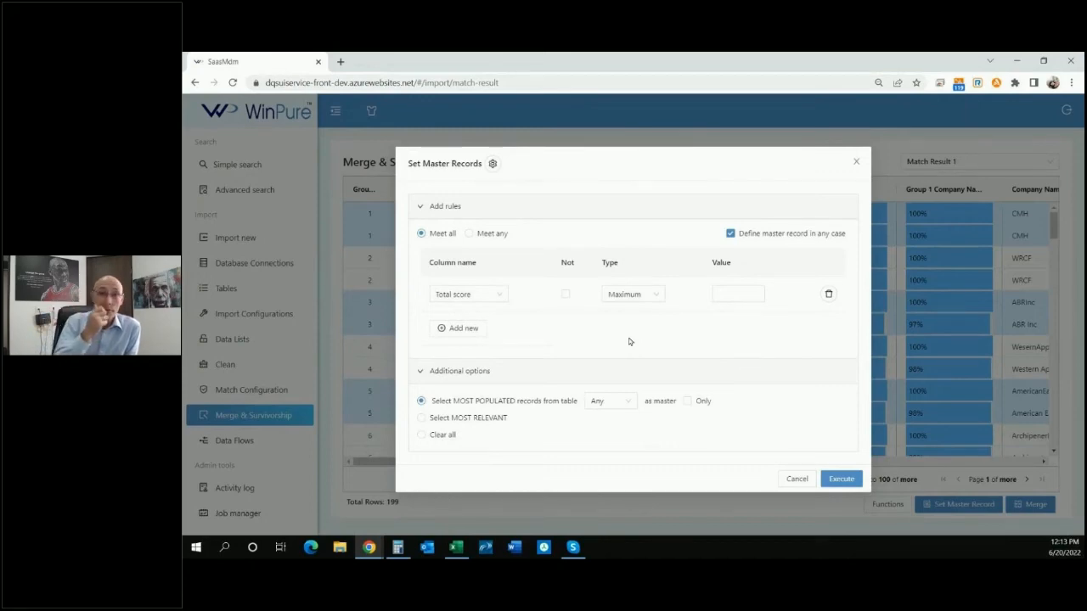
Change the rule to Date Updated contains Customer, then delete the rule and cancel the dialog.
left_click(499, 295)
scroll(471, 382, "down", 3)
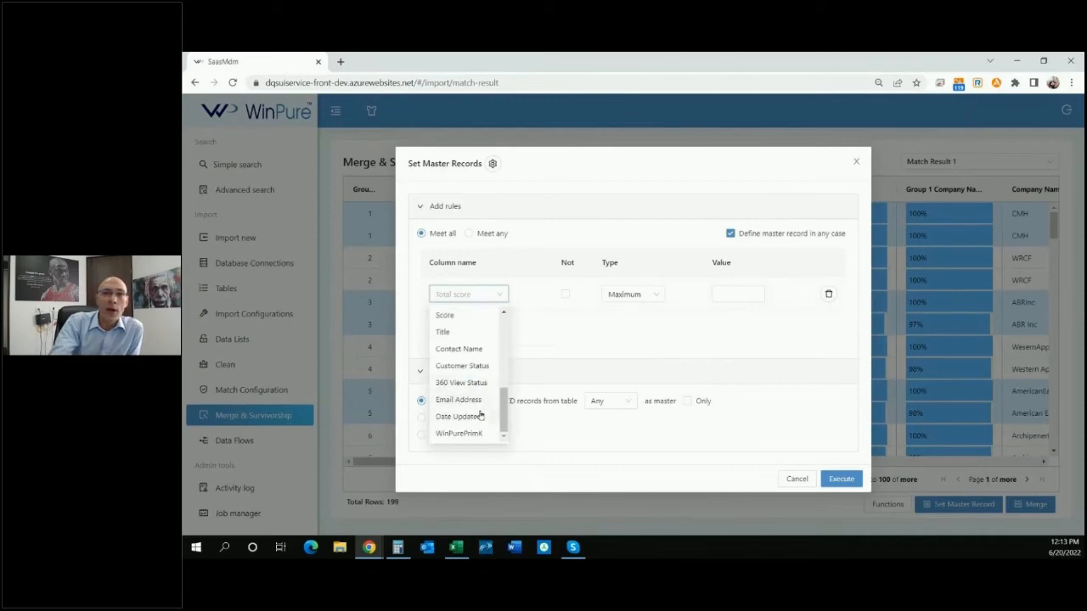
left_click(478, 416)
left_click(630, 296)
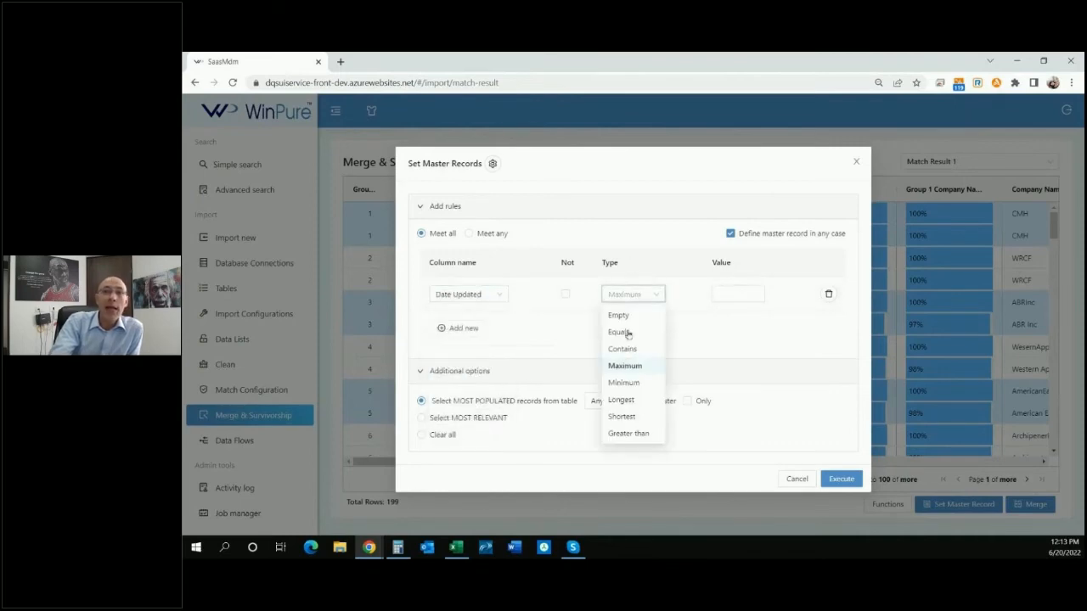
left_click(626, 296)
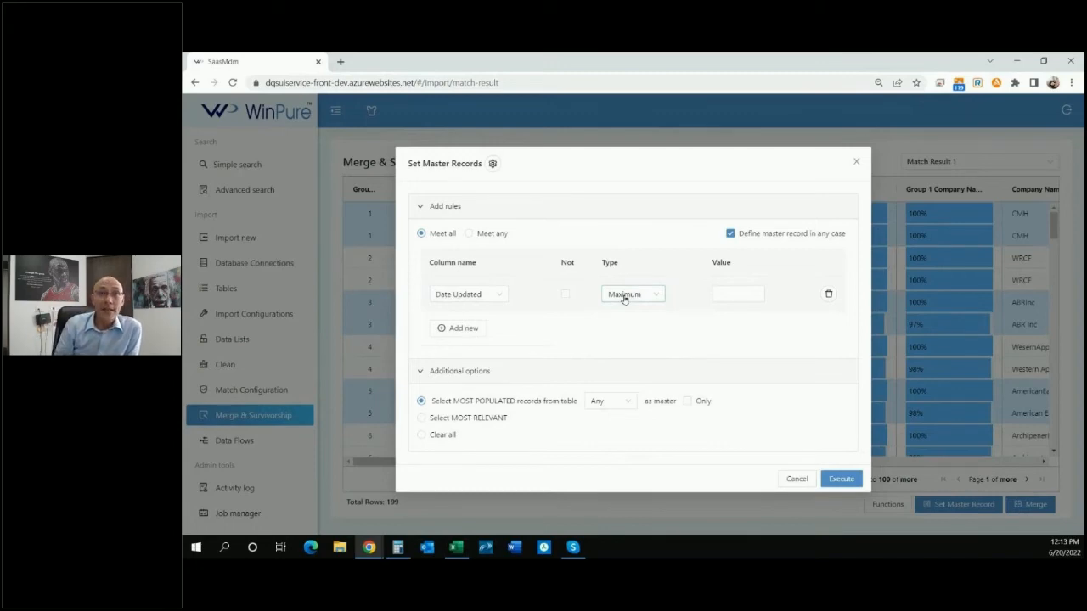
left_click(624, 296)
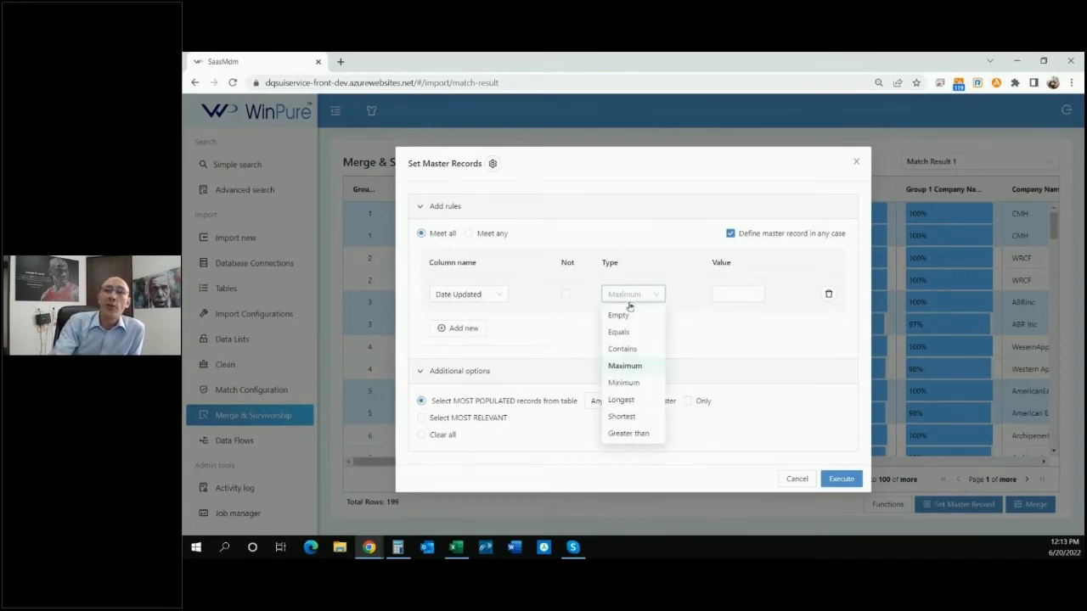
left_click(622, 349)
left_click(729, 295)
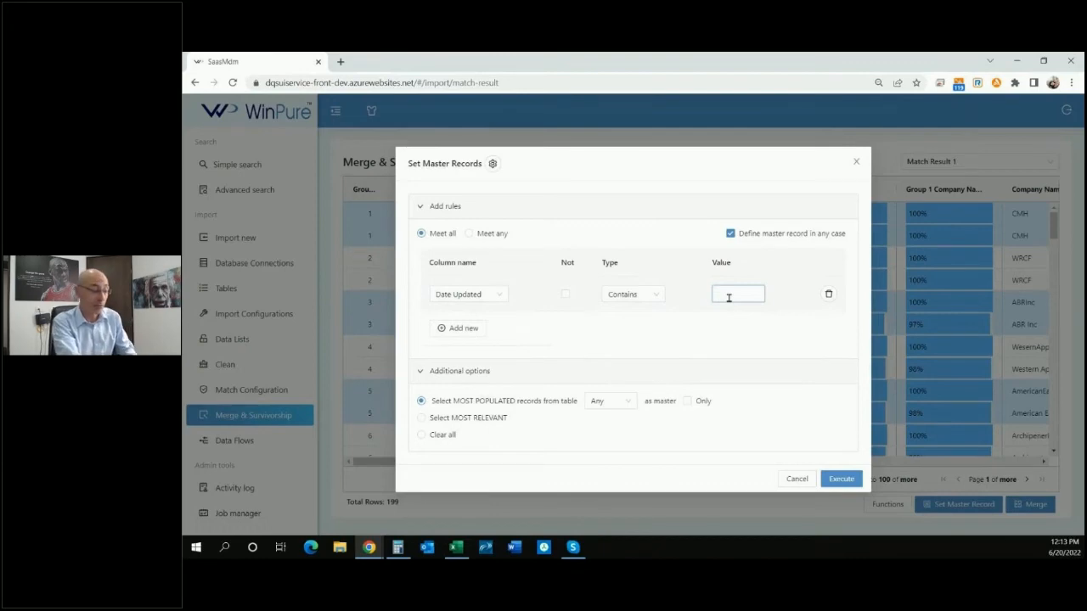
type("Customer")
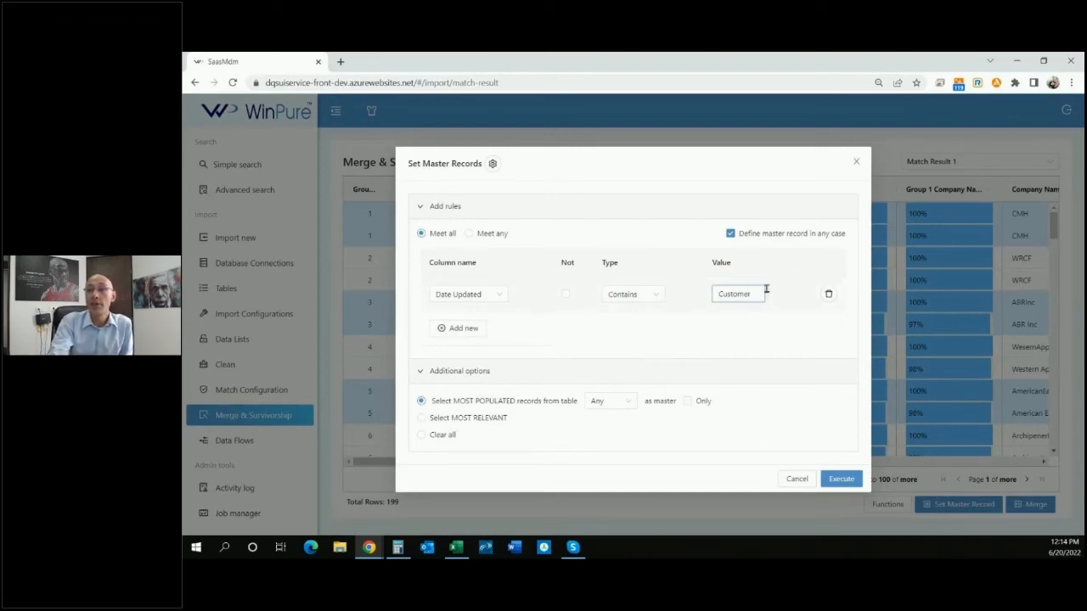
left_click(828, 294)
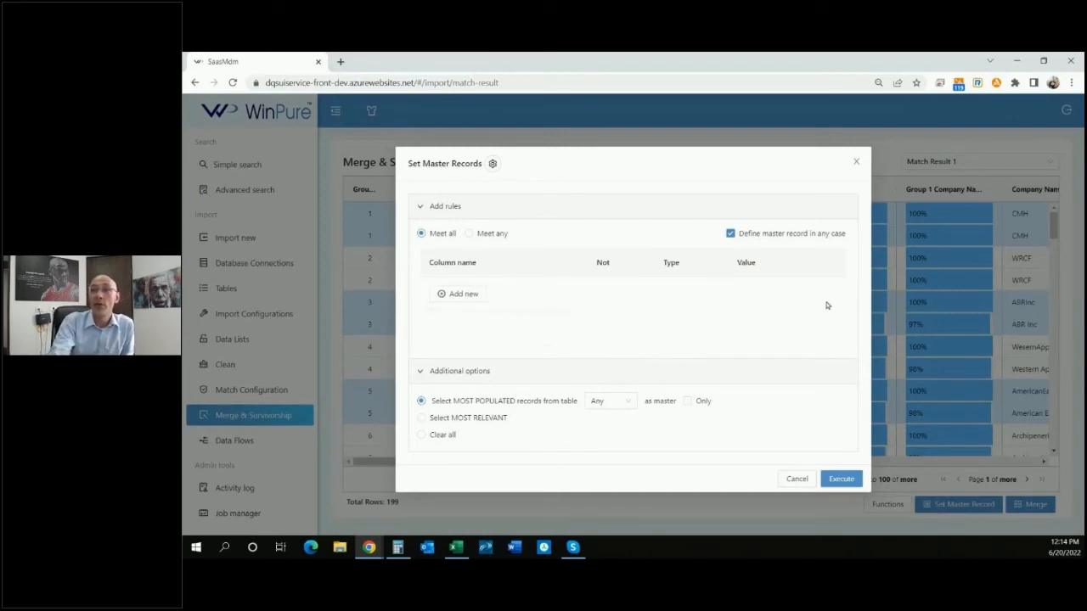
left_click(795, 480)
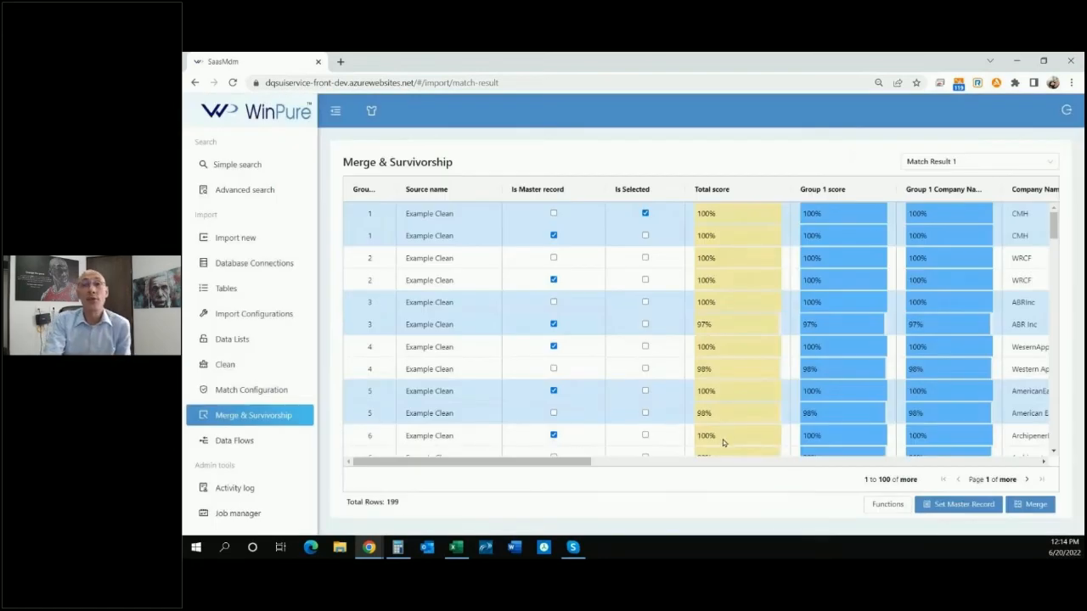
Scroll through the grid to review master flags alongside contact, status and date columns.
left_click_drag(566, 463, 666, 462)
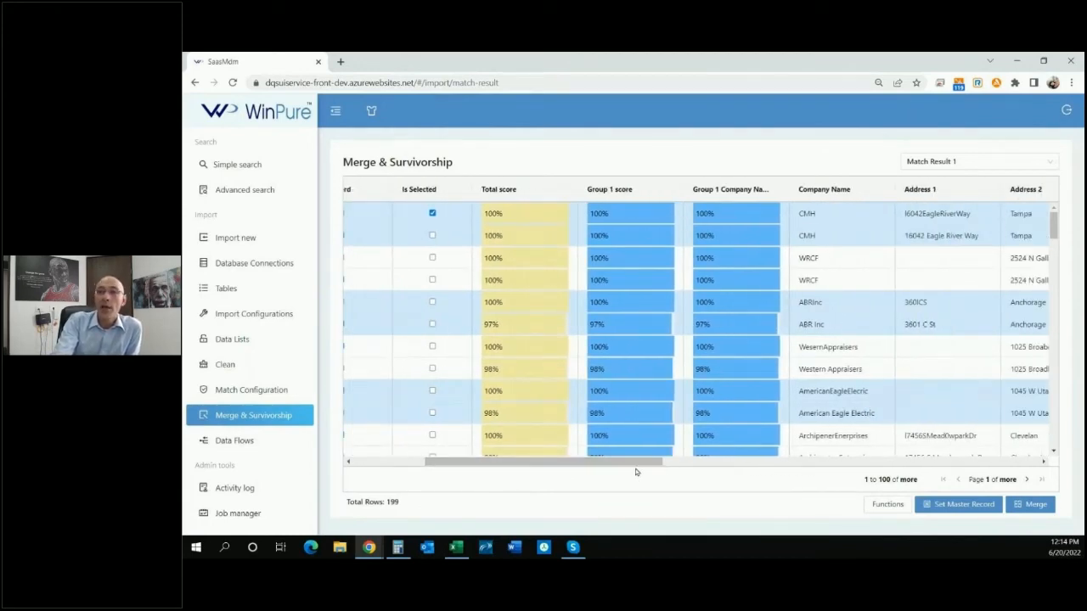
left_click_drag(643, 463, 518, 474)
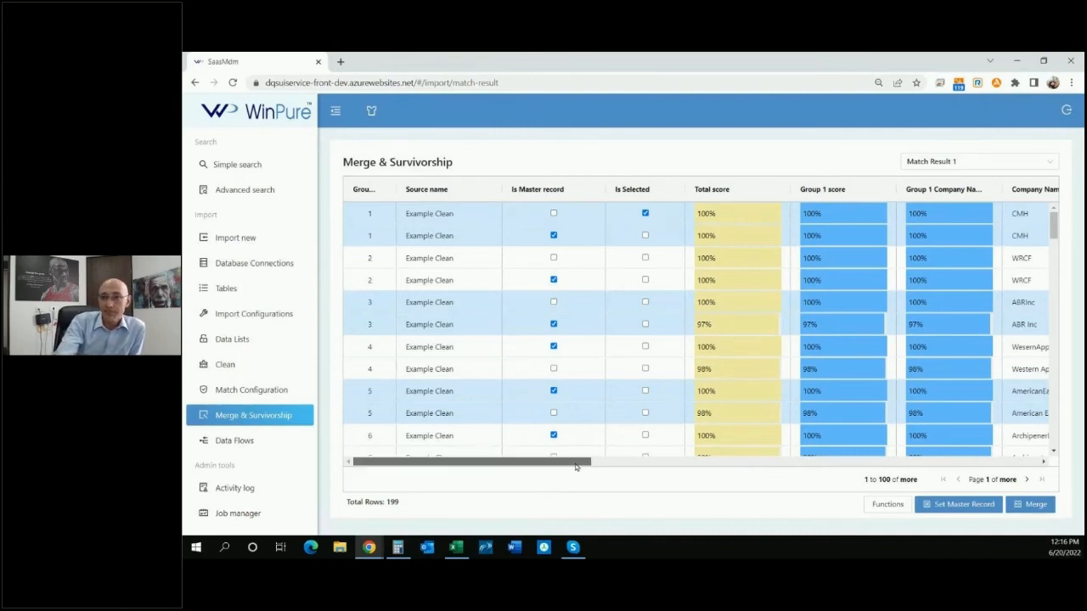
left_click_drag(575, 466, 1021, 422)
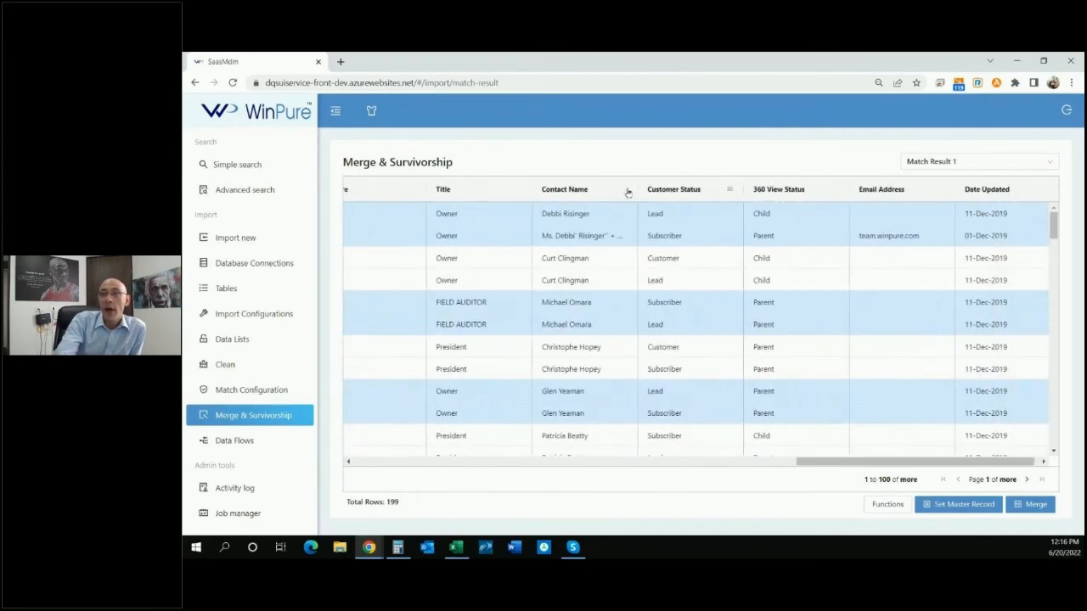
left_click(611, 242)
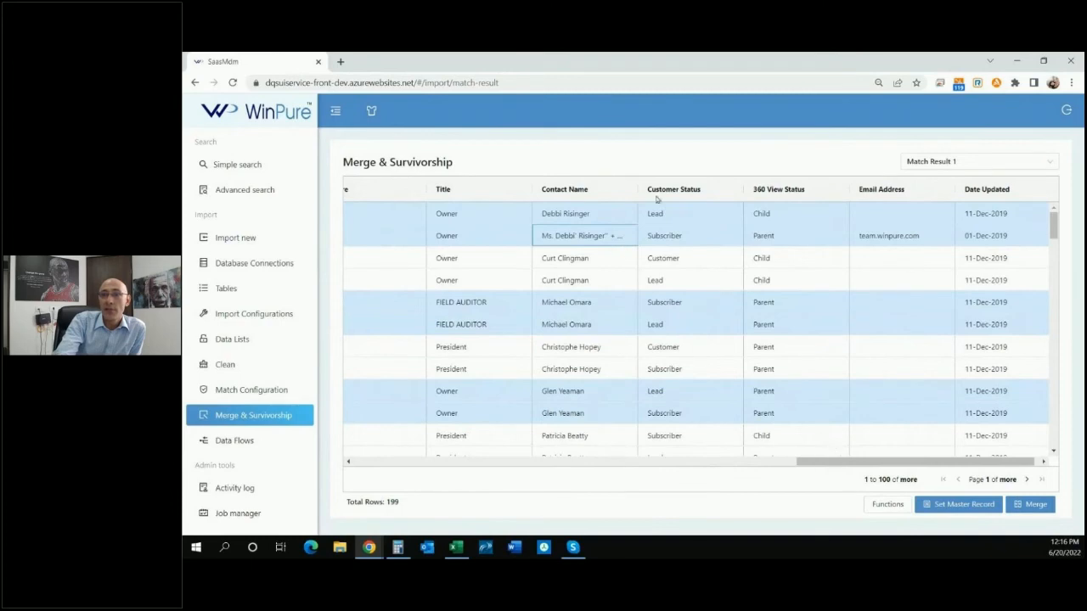
Widen the Contact Name column and select the two group 1 contact name cells.
left_click_drag(637, 188, 728, 188)
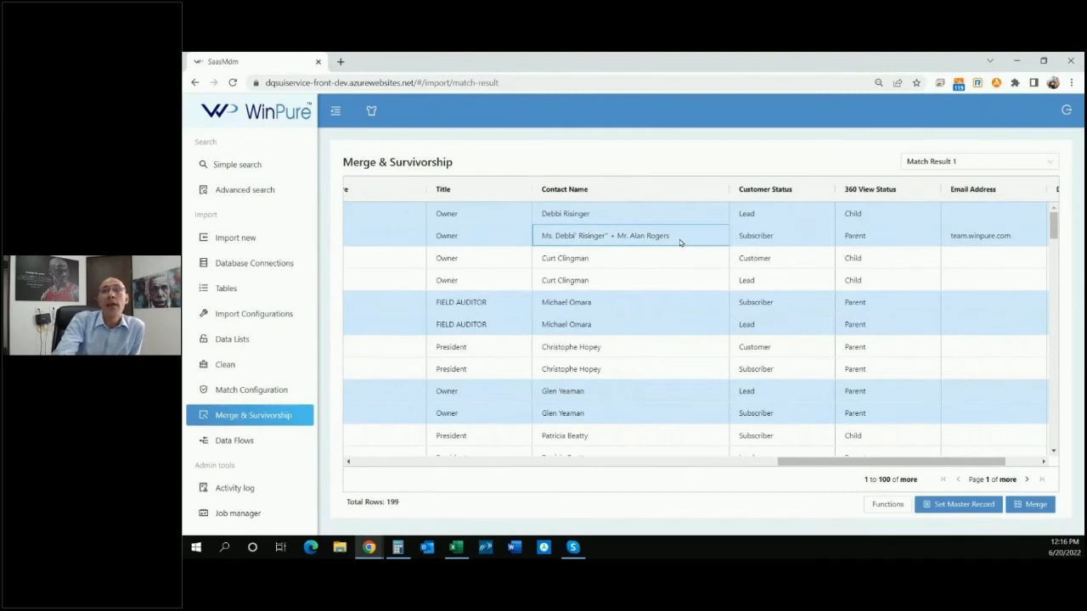
left_click(572, 217)
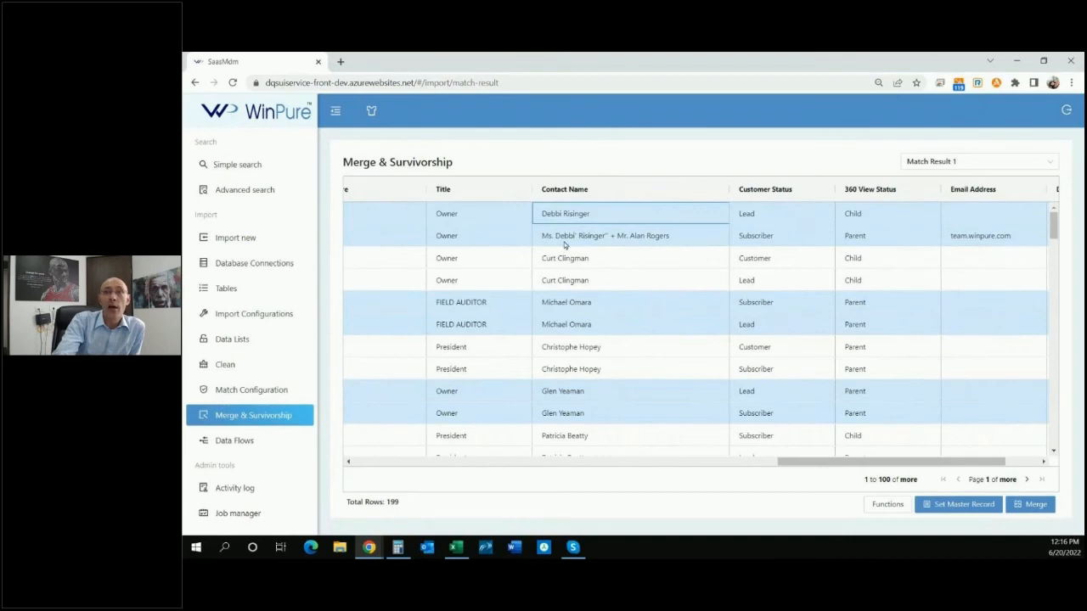
left_click(567, 239)
left_click(574, 218)
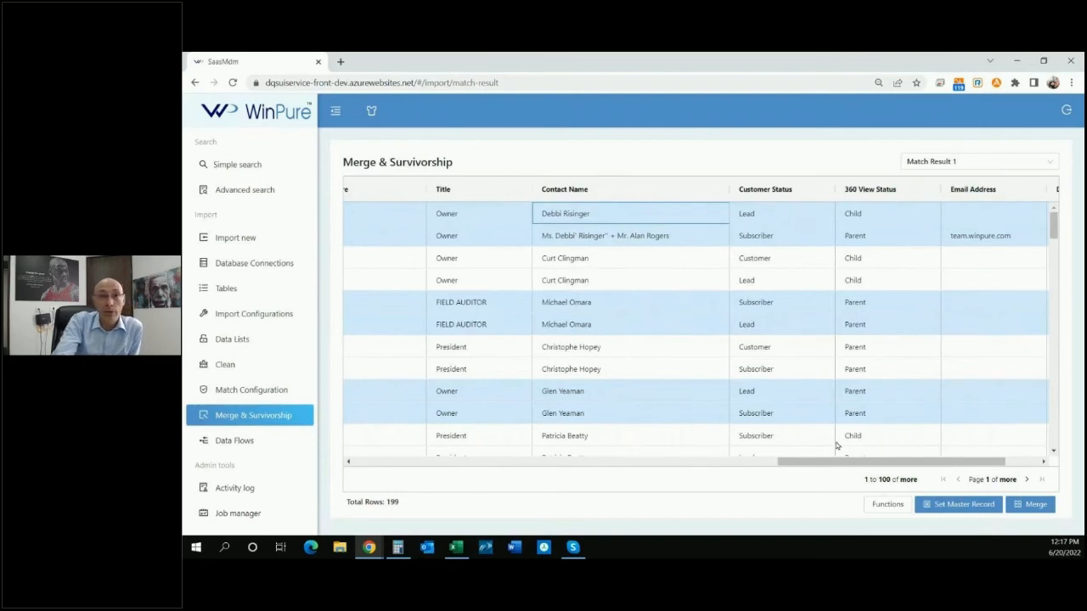
left_click(671, 243)
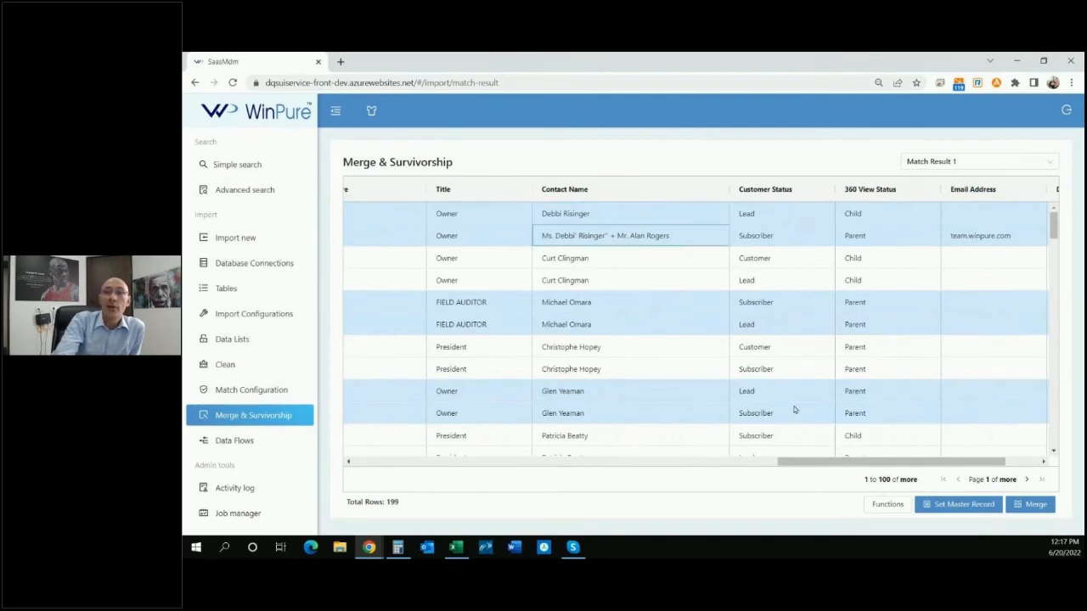
Scroll the grid back and forth to compare master record flags with the group 1 contact names.
left_click_drag(831, 461, 373, 480)
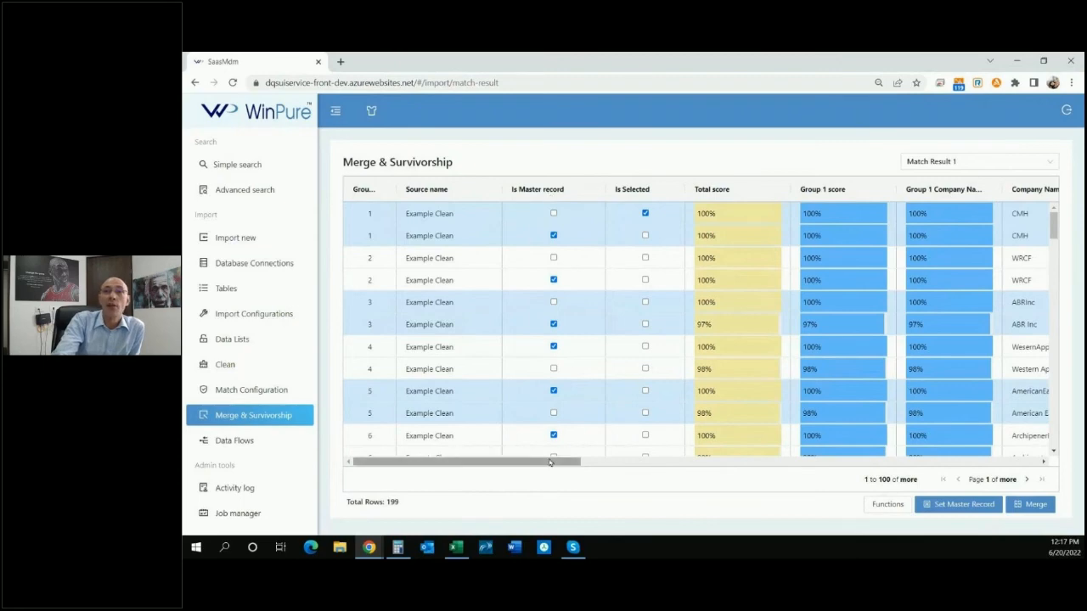
left_click_drag(552, 462, 932, 458)
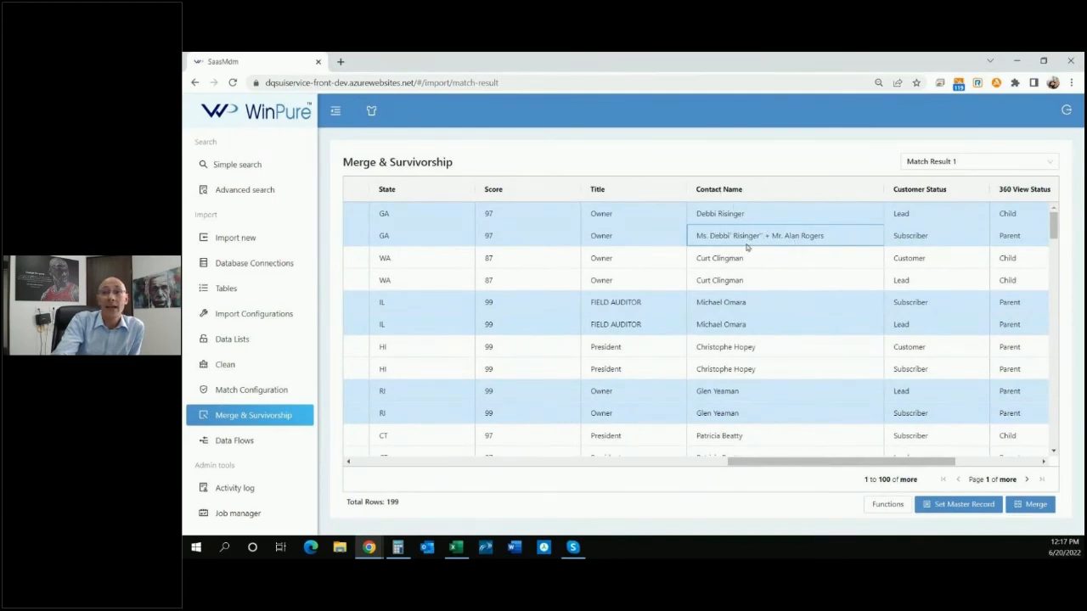
left_click_drag(802, 459, 412, 491)
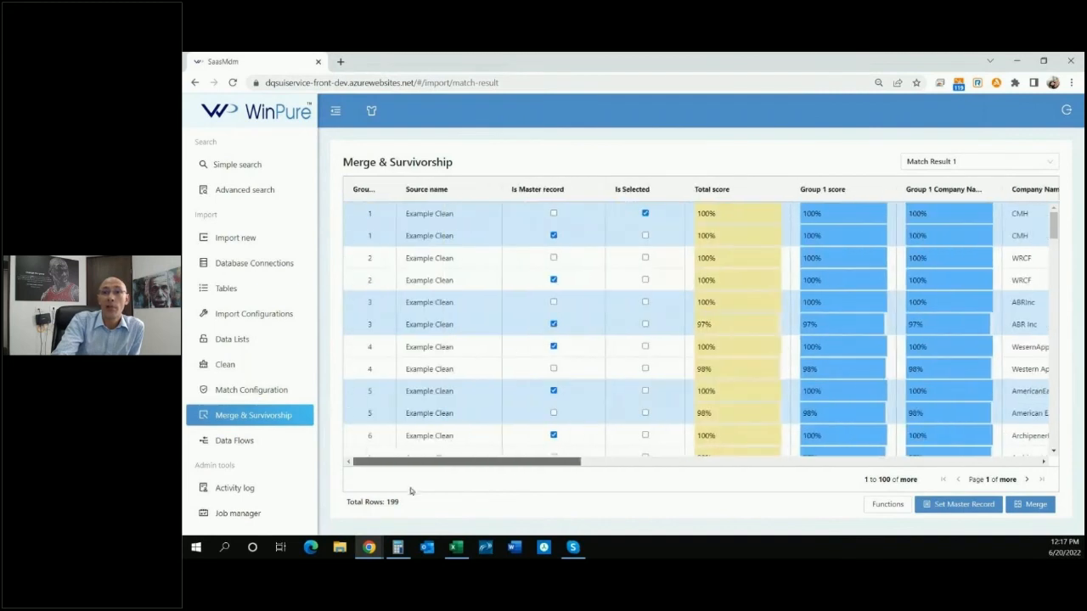
left_click_drag(538, 459, 553, 460)
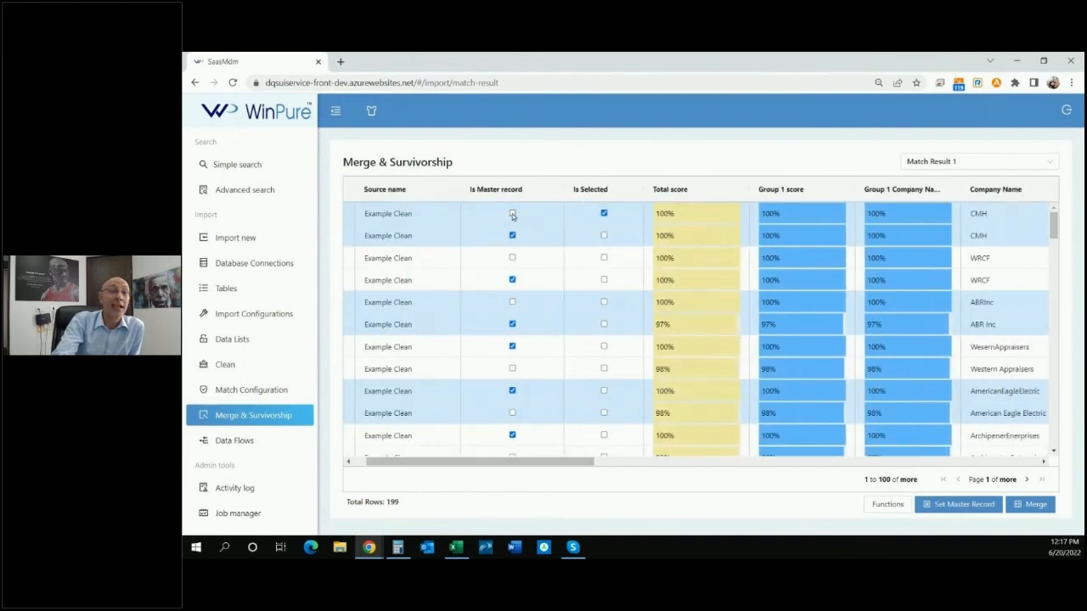
left_click_drag(532, 460, 865, 458)
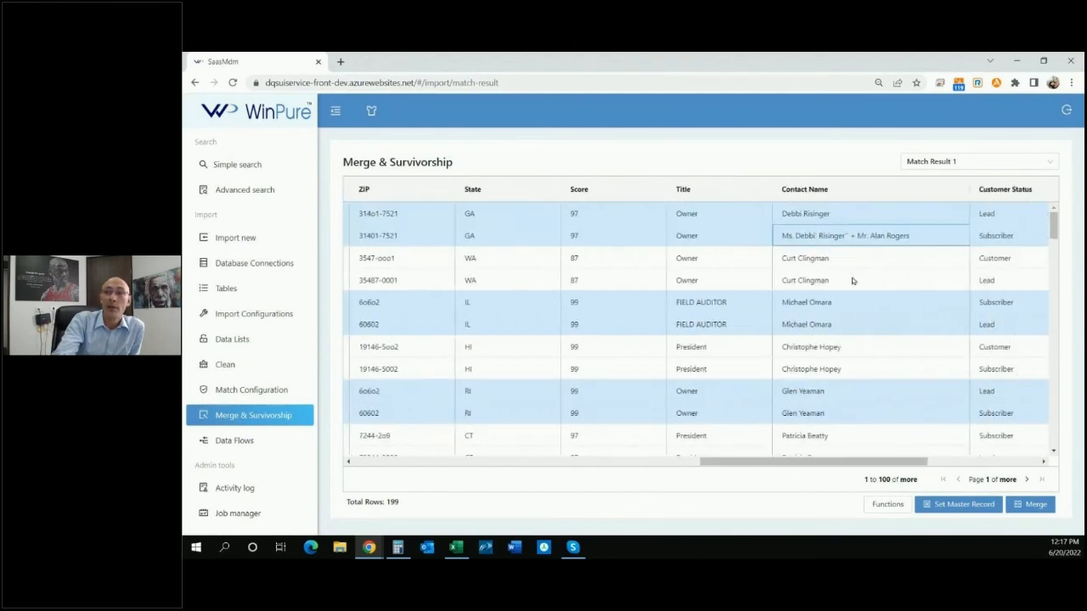
left_click(842, 219)
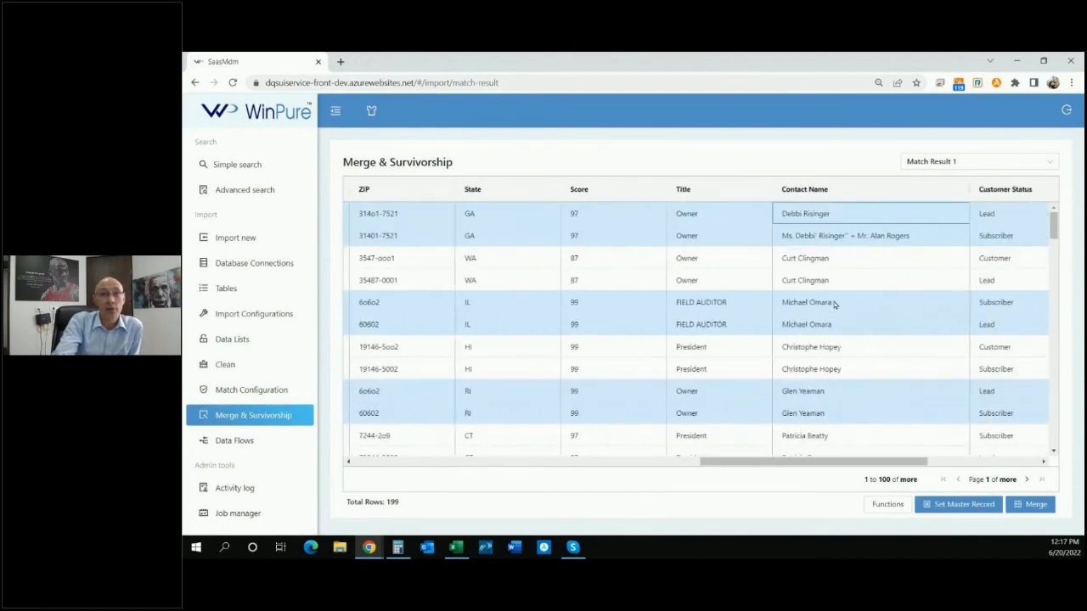
left_click(827, 243)
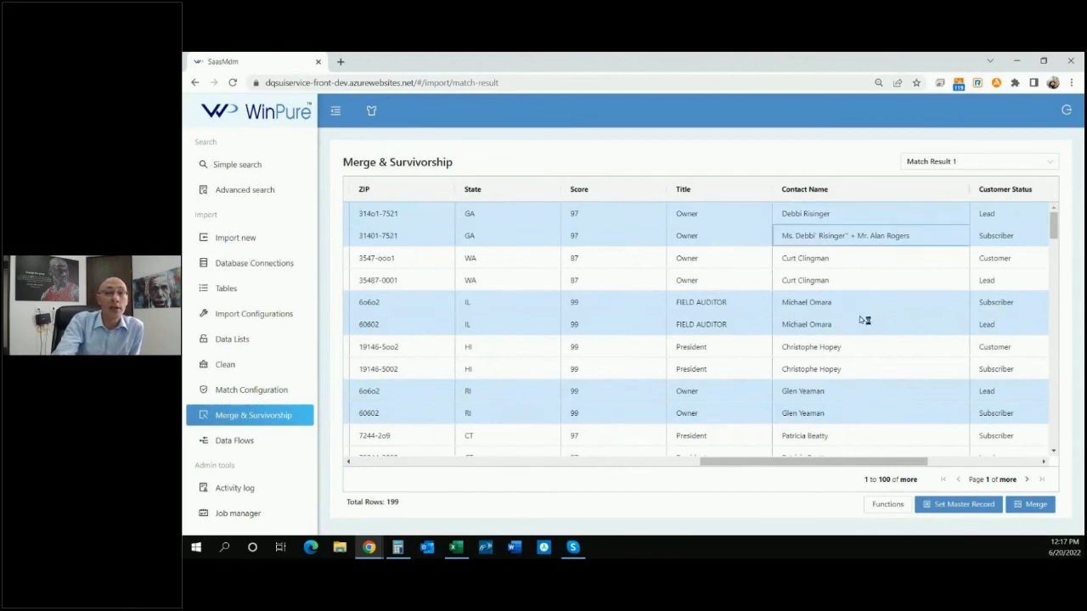
Update / Overwrite data so Contact Name comes from the master record, overwriting non-empty values too.
left_click(900, 508)
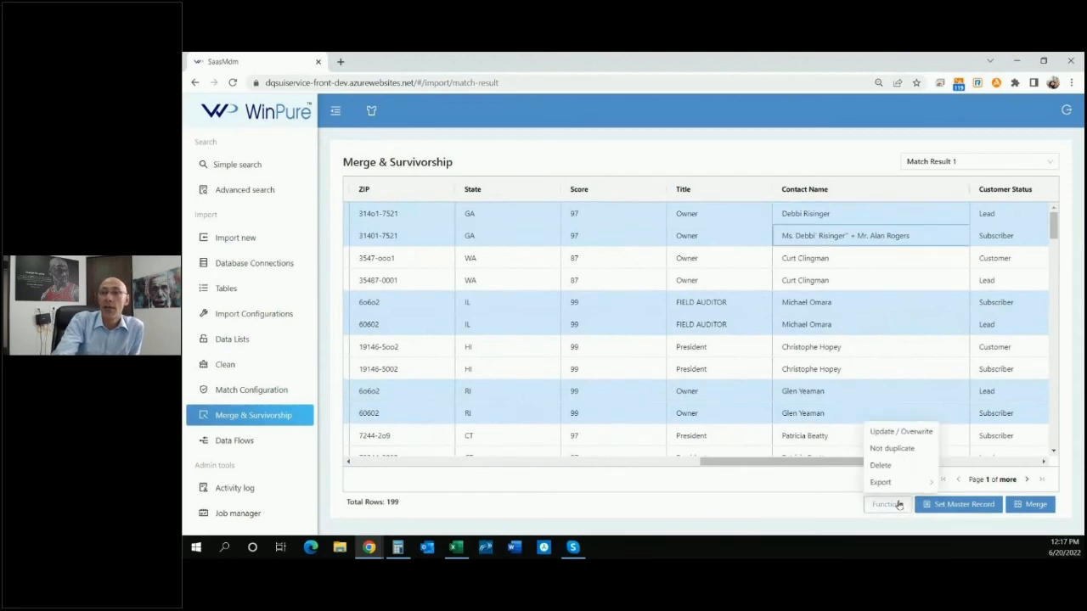
left_click(898, 435)
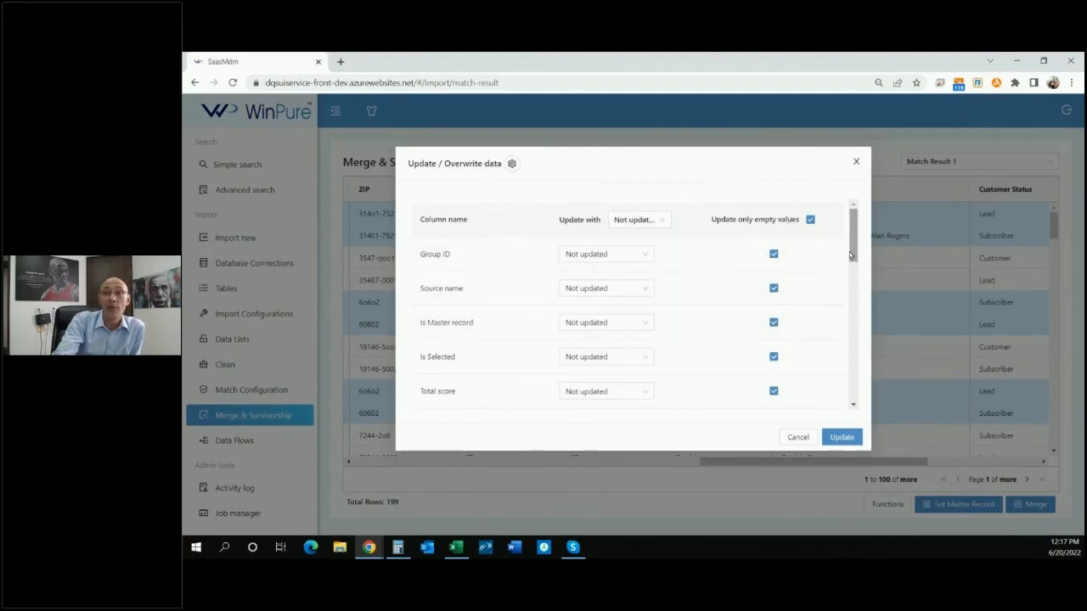
left_click_drag(853, 252, 855, 373)
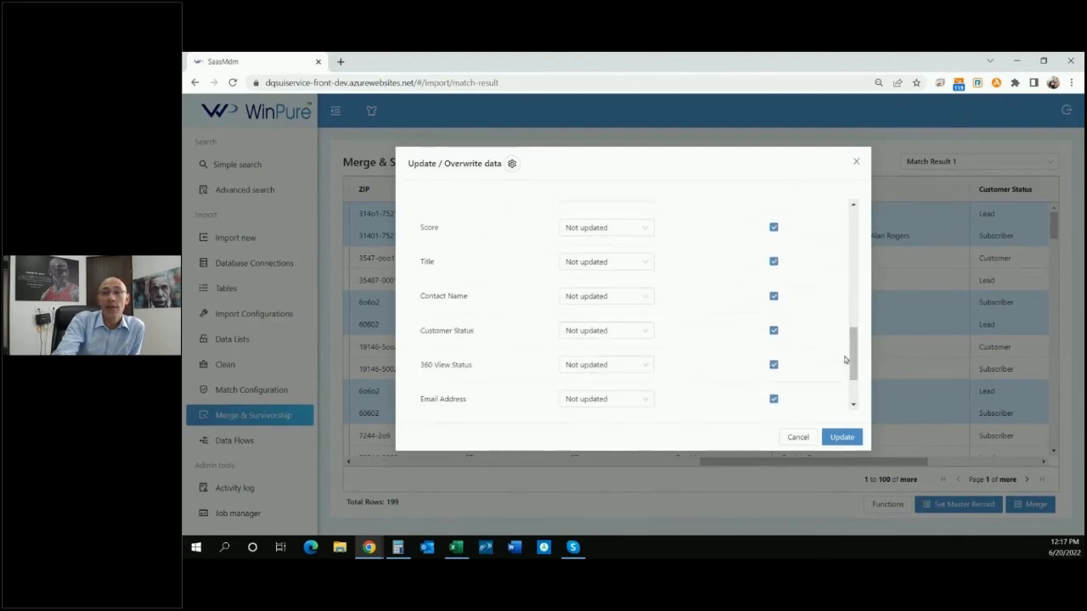
left_click_drag(470, 300, 402, 308)
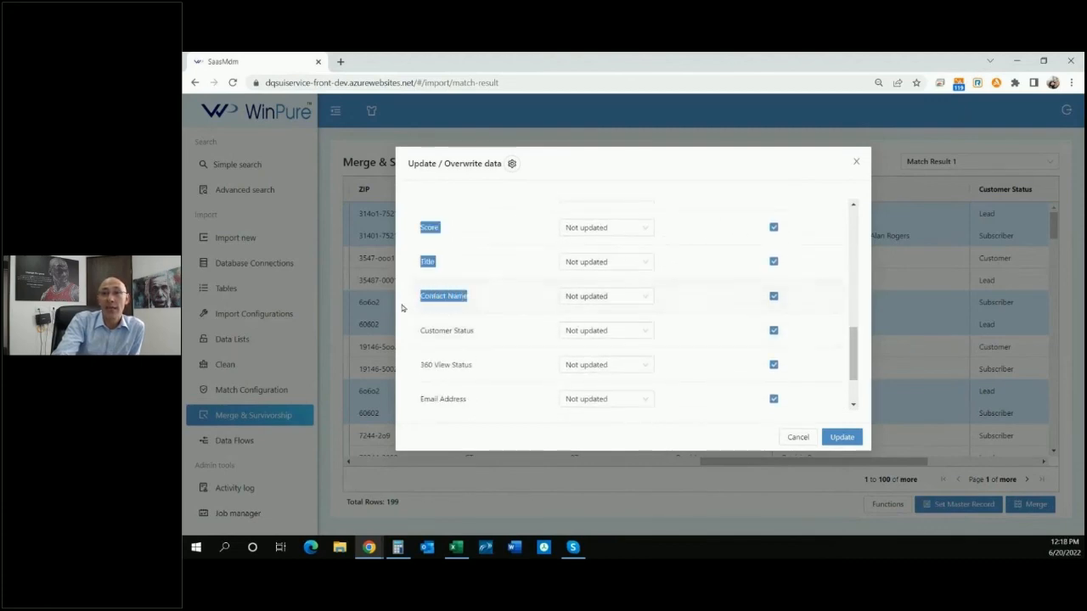
left_click(449, 299)
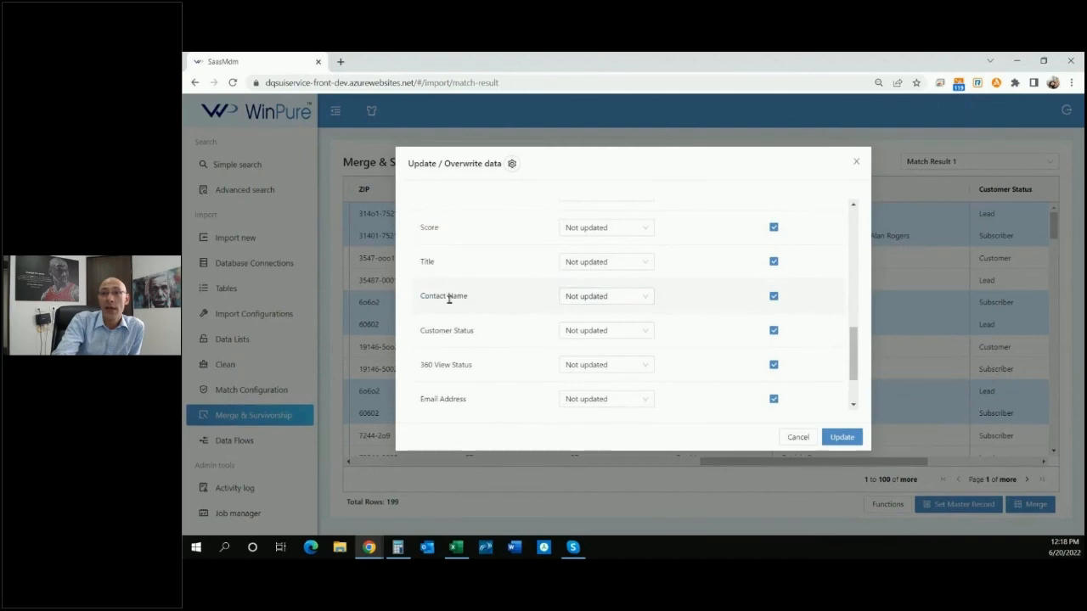
left_click(594, 298)
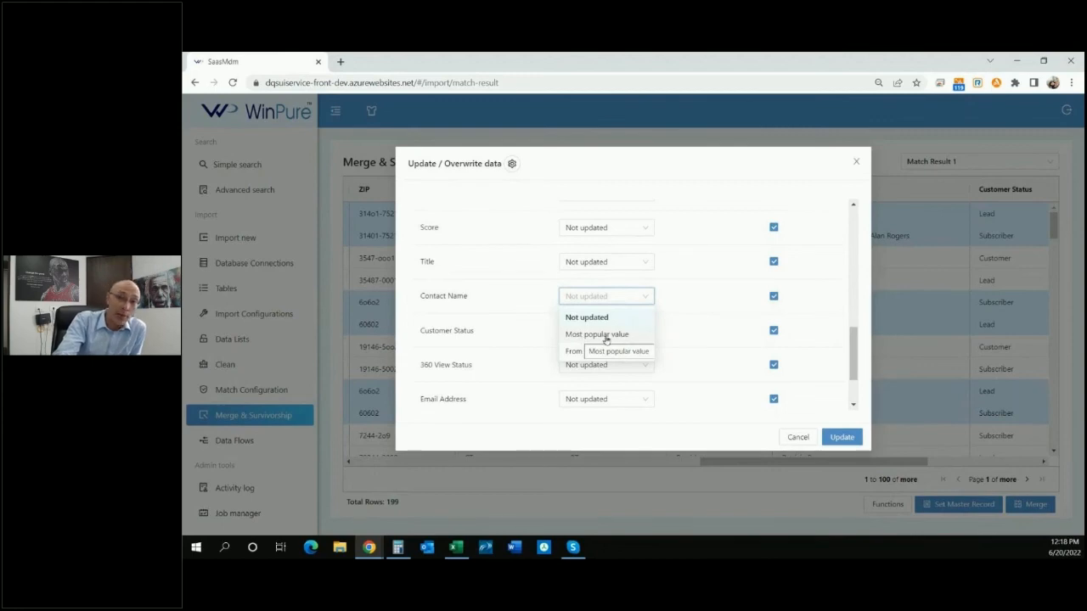
left_click(585, 352)
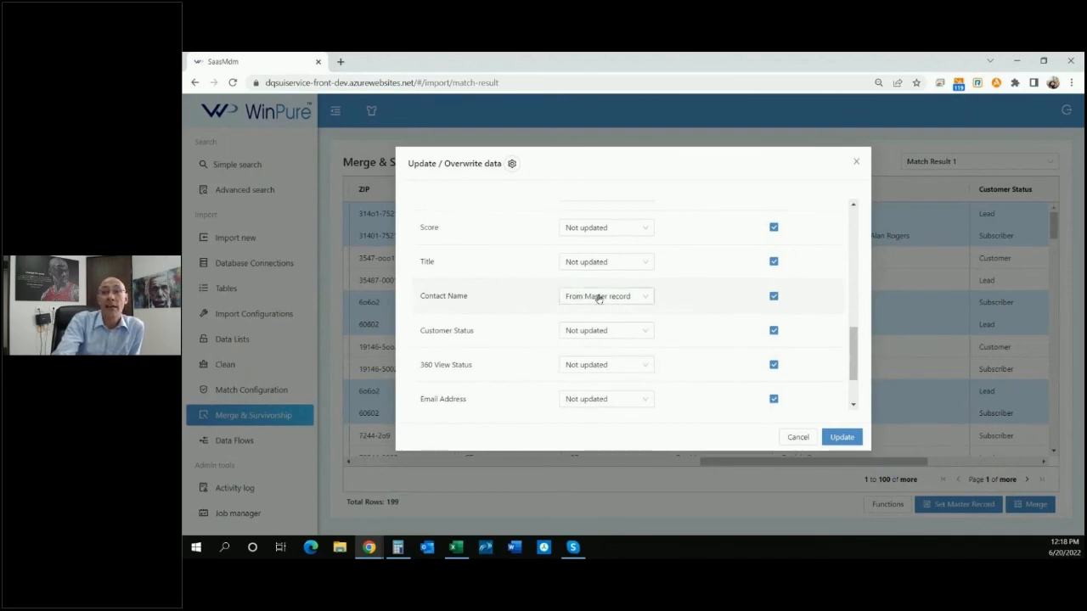
left_click(773, 295)
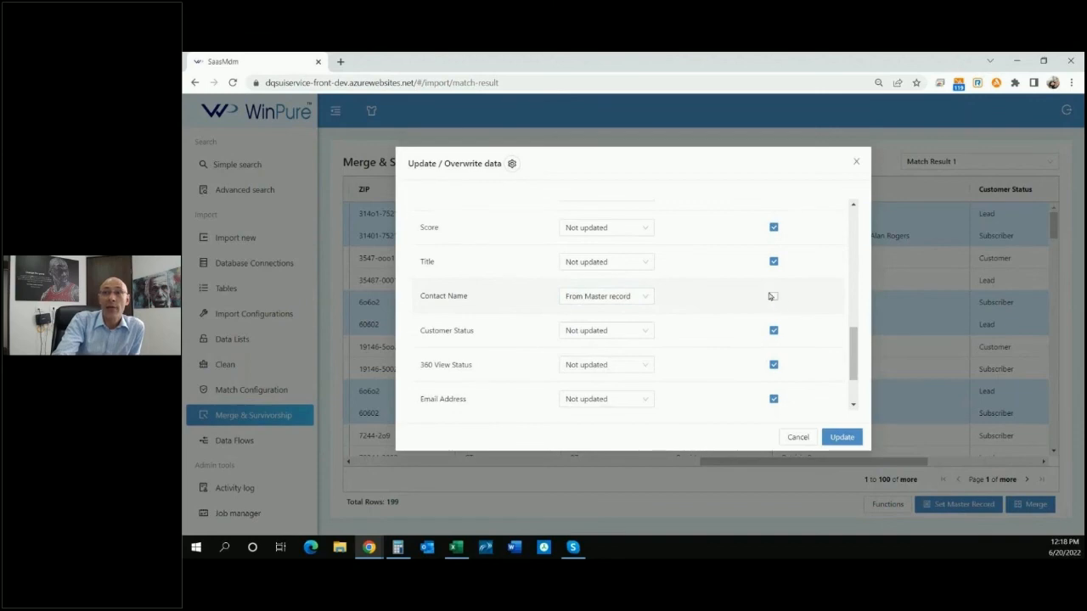
left_click_drag(853, 343, 853, 223)
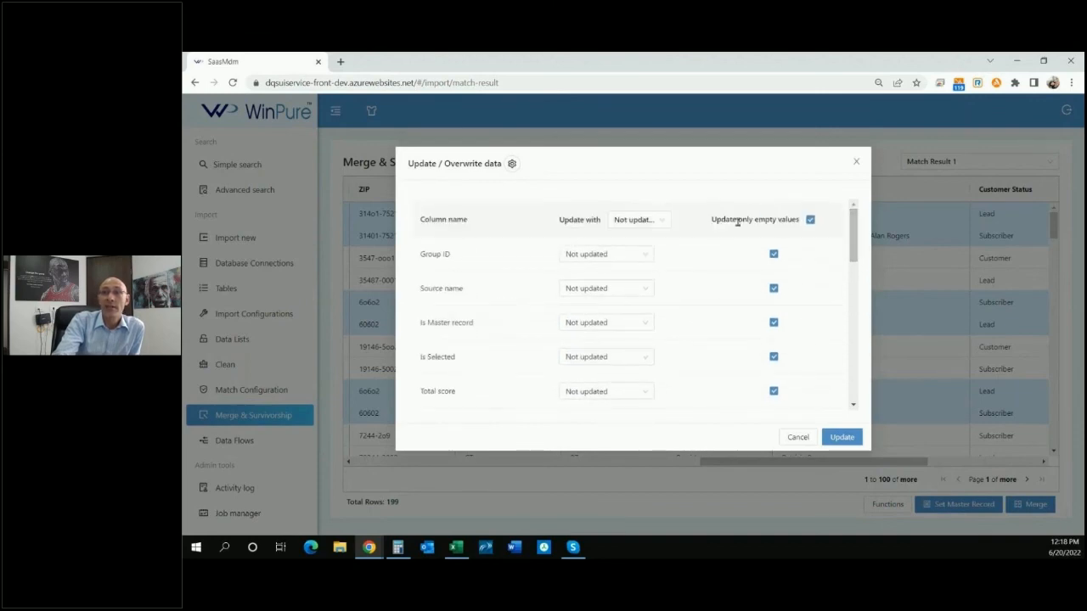
left_click_drag(711, 222, 800, 220)
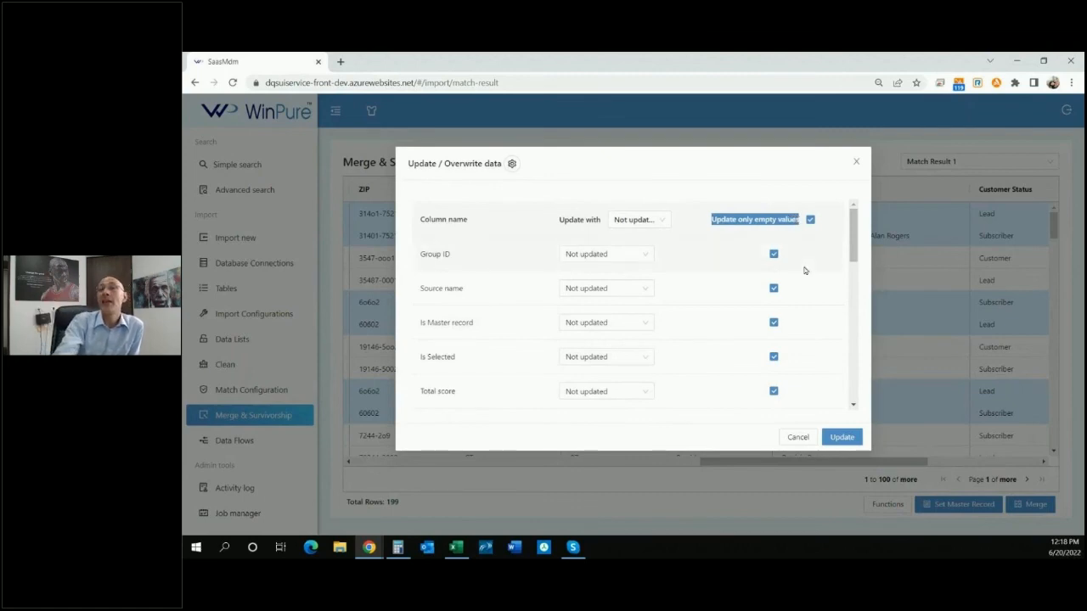
left_click(837, 438)
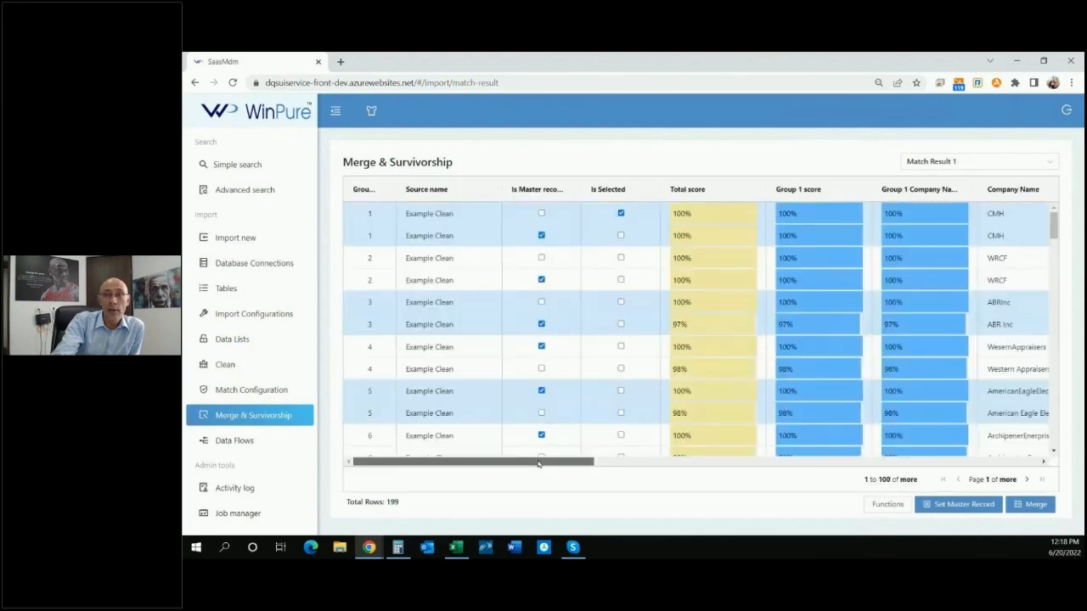
Widen the Contact Name column to check the overwritten group 1 contact names.
left_click_drag(544, 464, 945, 463)
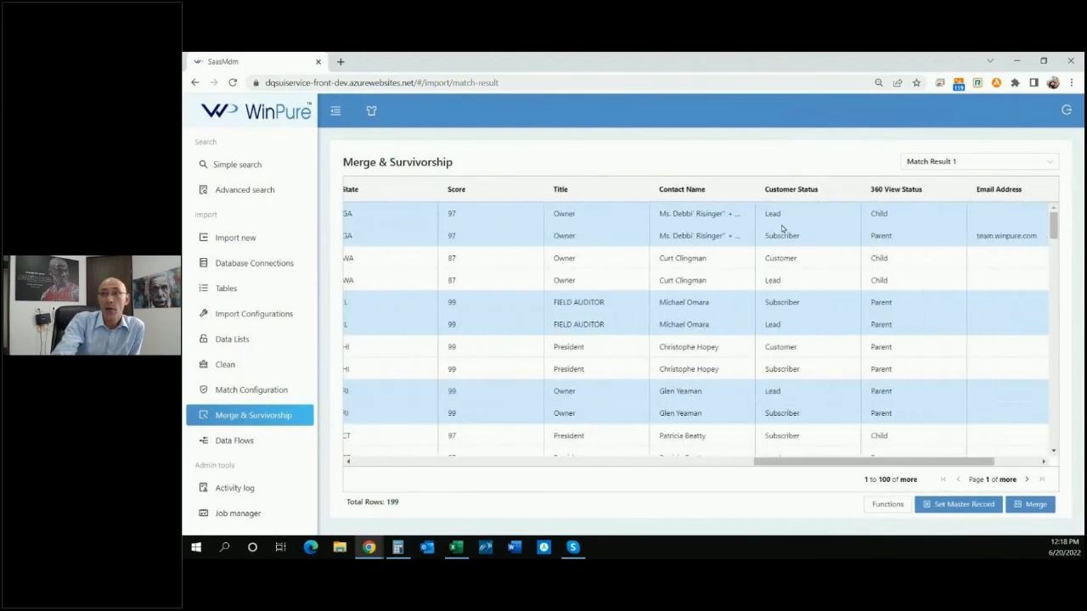
left_click(726, 221)
left_click_drag(755, 188, 844, 182)
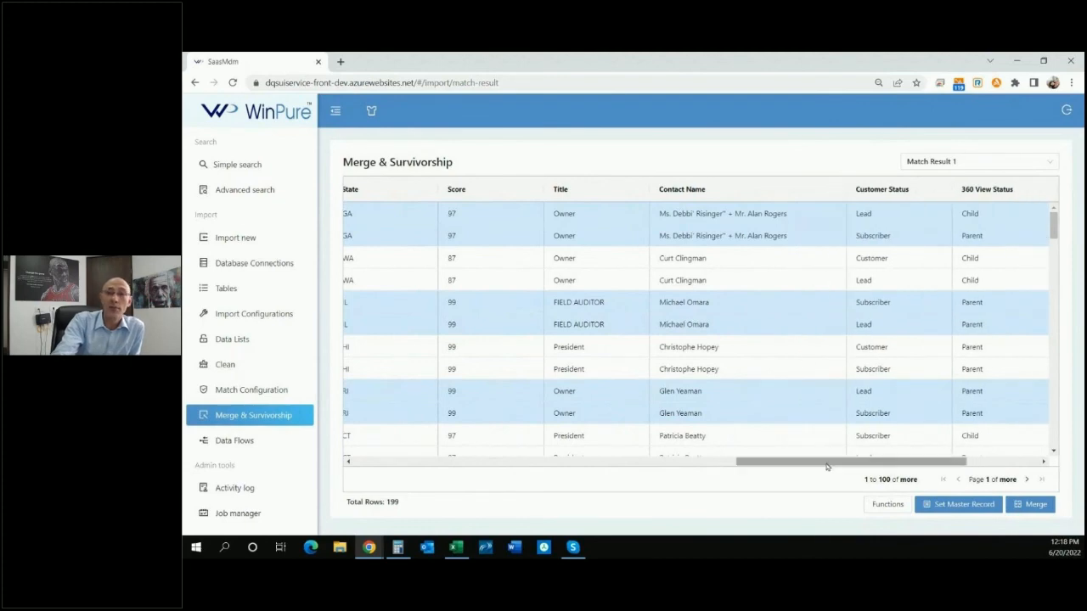
left_click_drag(829, 466, 447, 466)
Make the first group 1 row the master record instead of the second row.
left_click(543, 214)
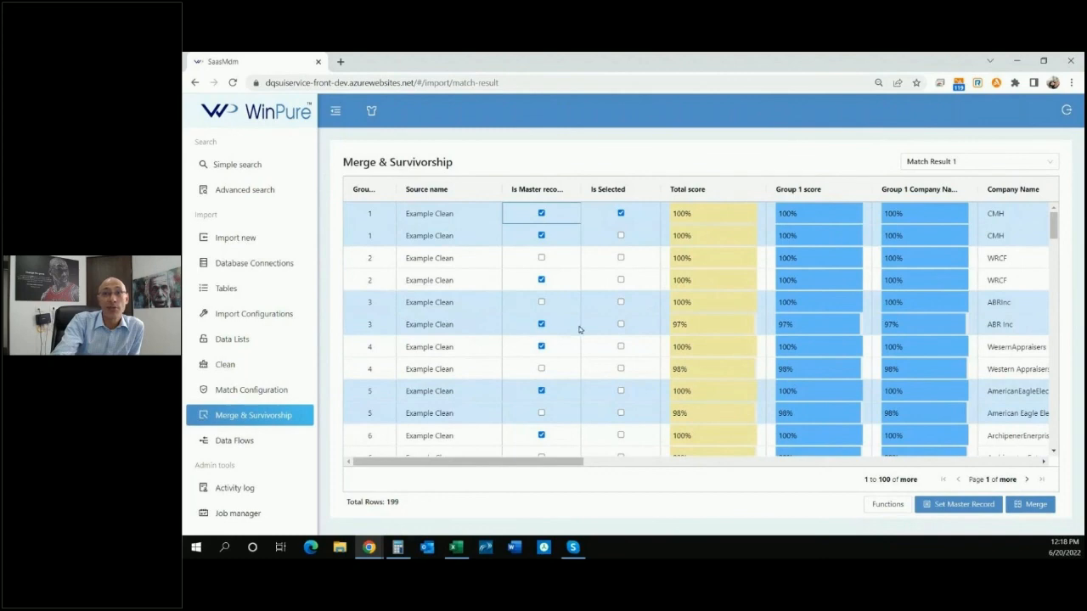
left_click(543, 238)
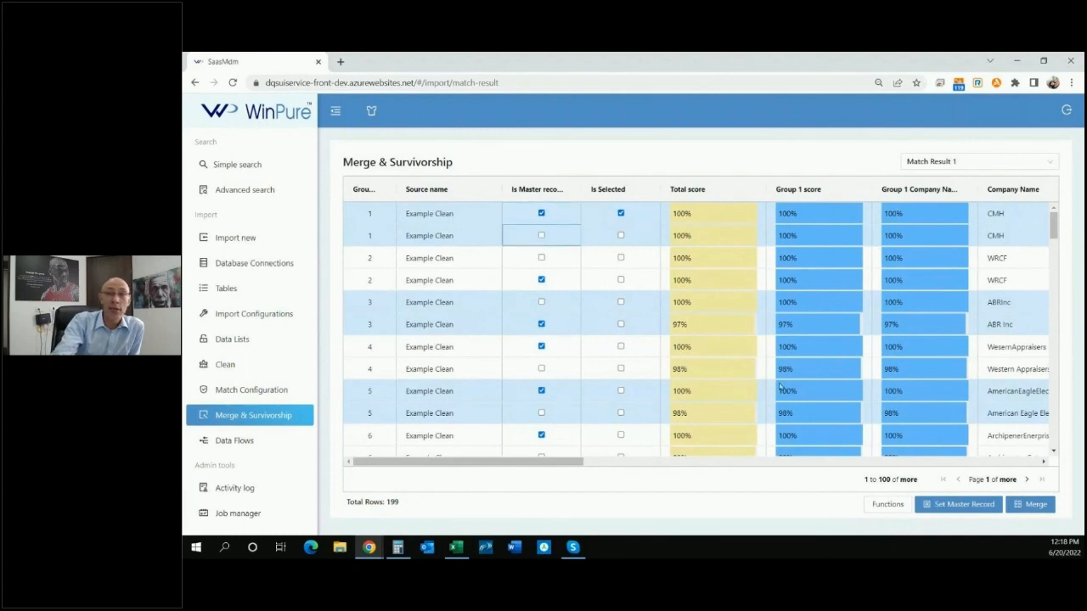
left_click(944, 504)
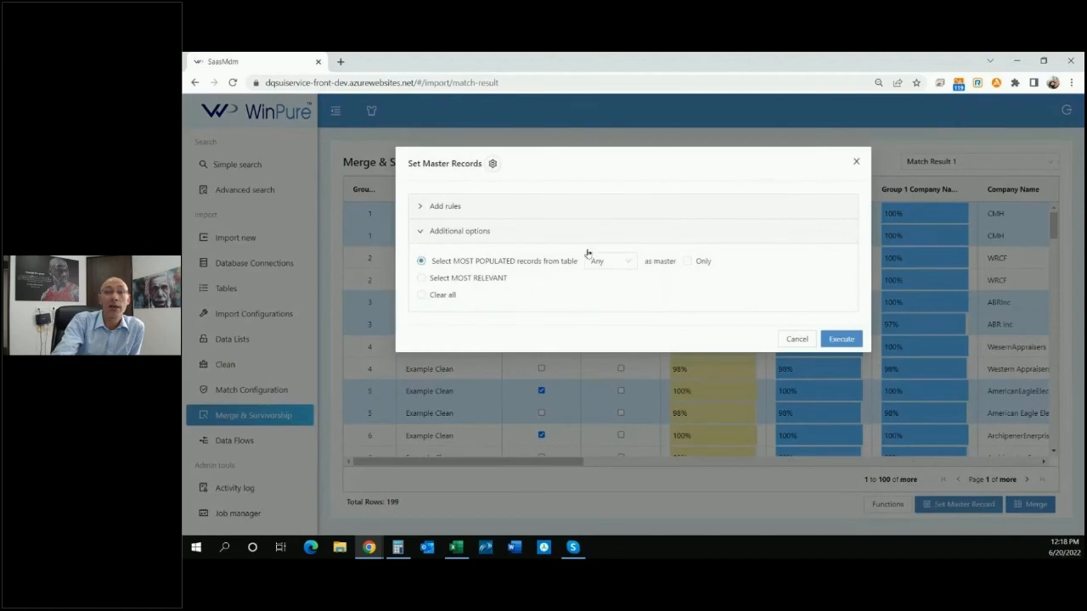
left_click(421, 209)
left_click(804, 480)
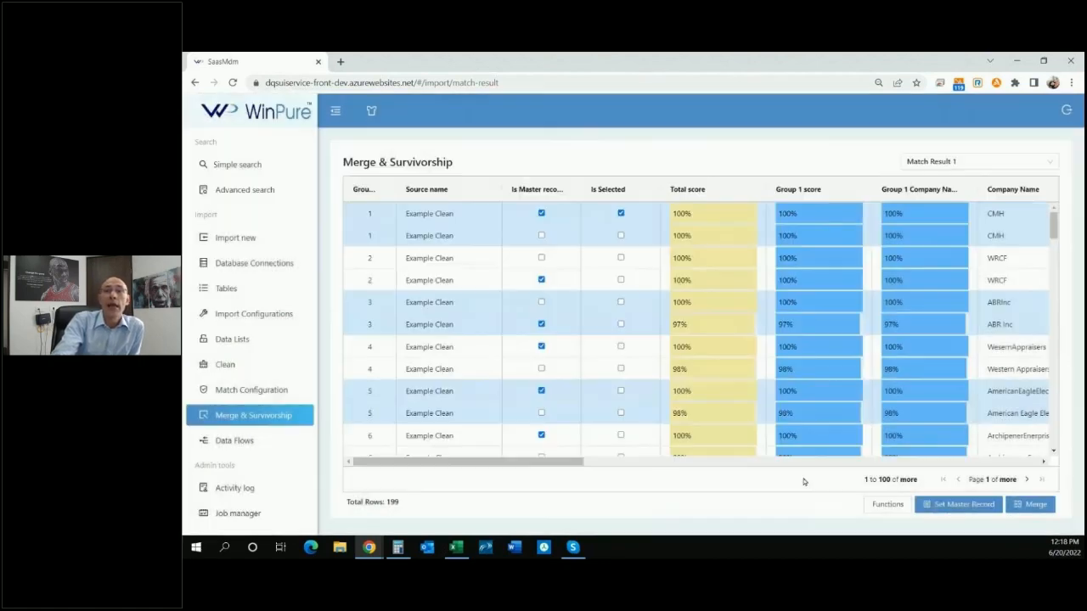
Scroll the grid to review group 1's source and contact name cells.
left_click(469, 239)
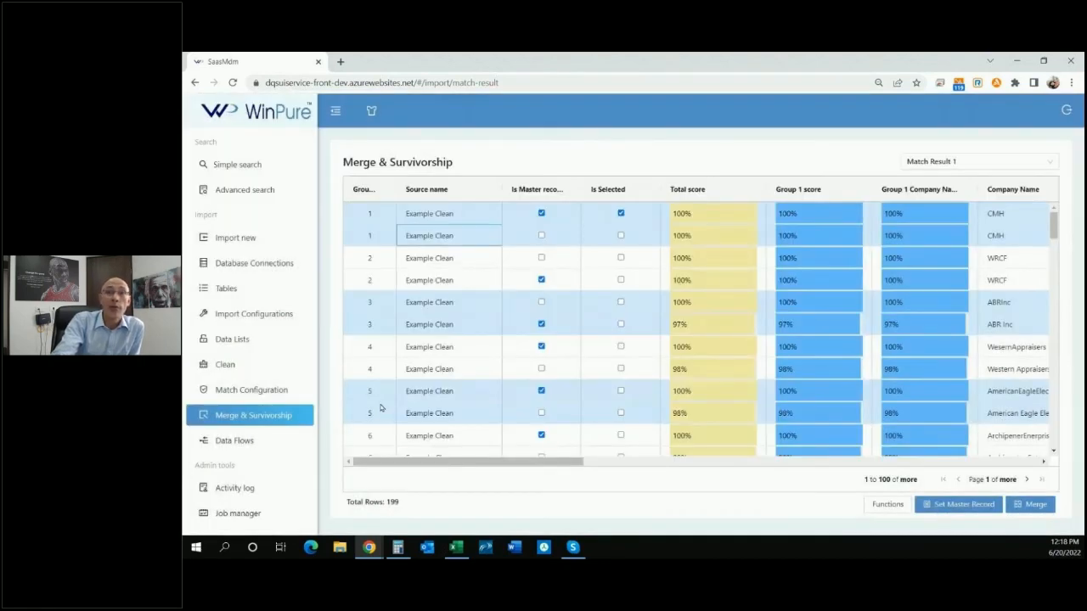
left_click(449, 217)
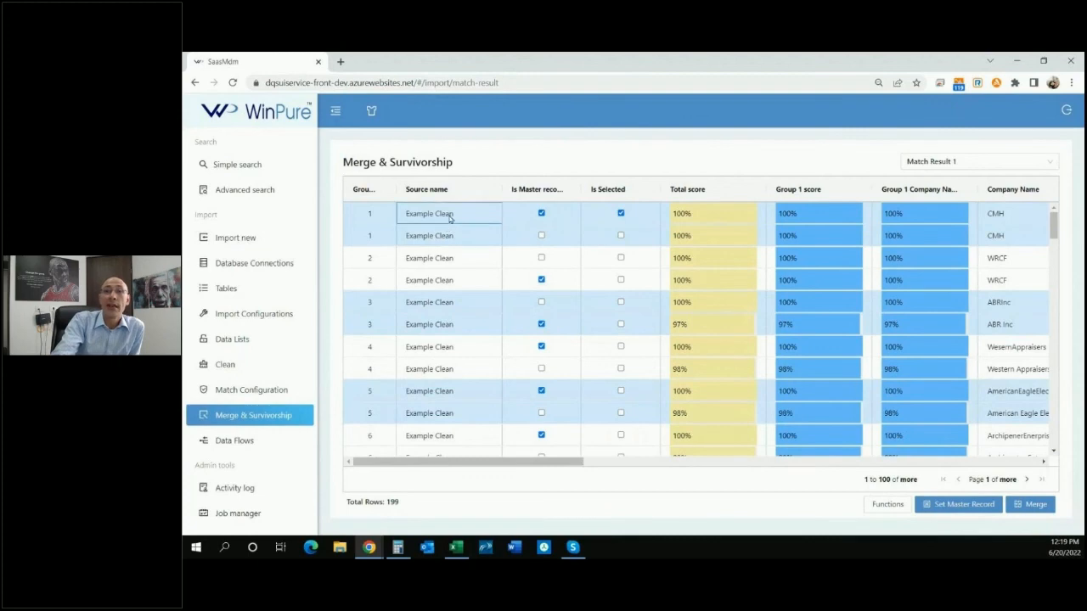
left_click_drag(504, 461, 851, 441)
left_click(793, 220)
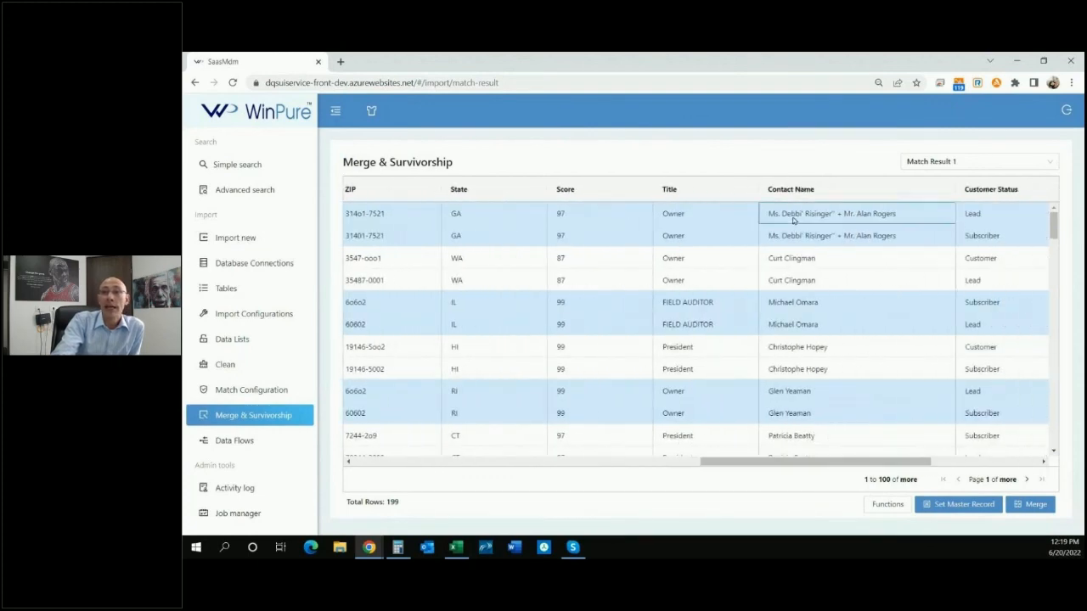